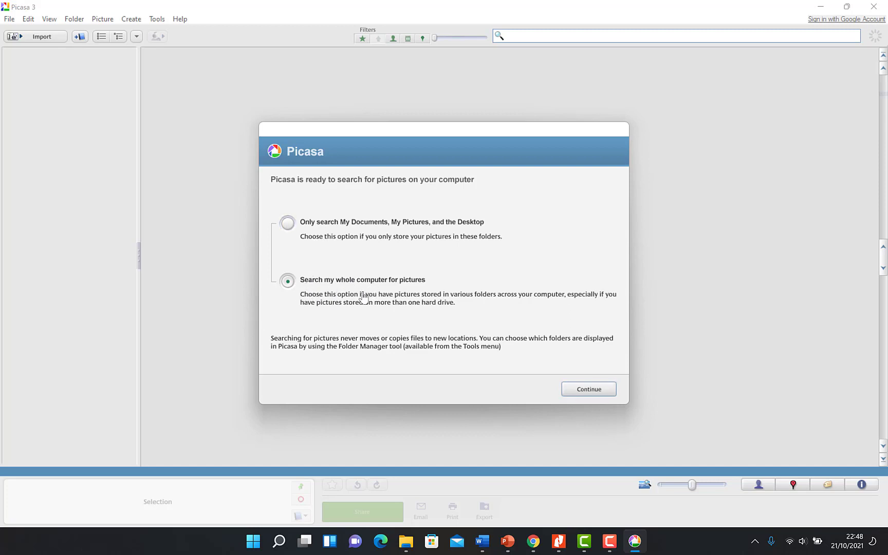
Complete the first-run setup with a whole-computer picture search and Picasa Photo Viewer as the default viewer, and decline Google+ Auto Backup
click(586, 389)
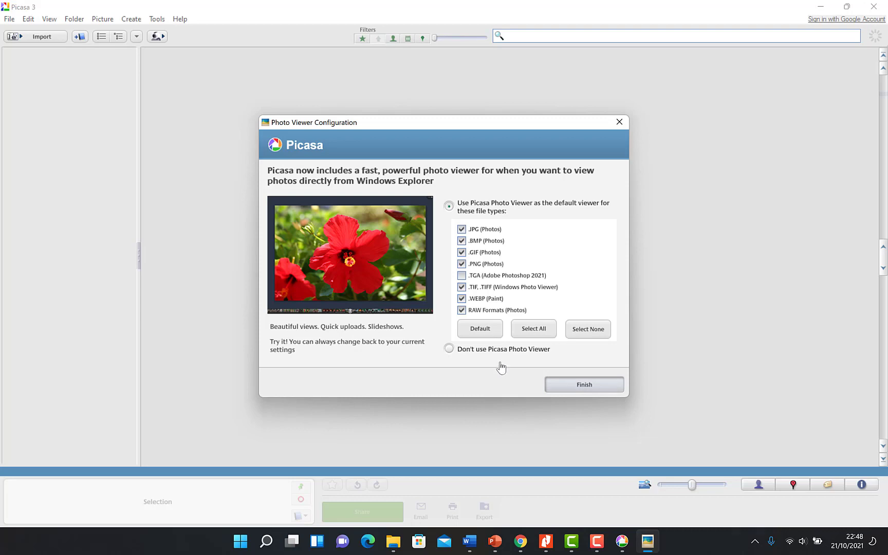
key(Return)
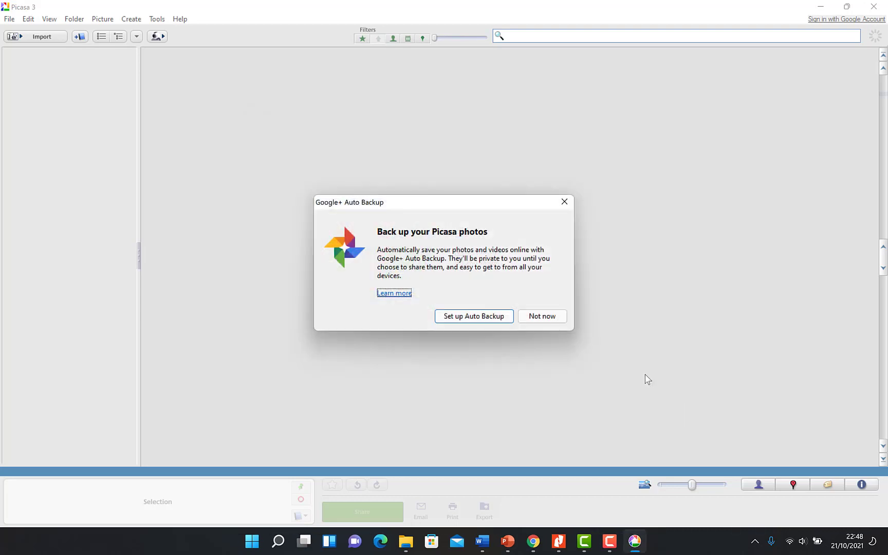
click(544, 317)
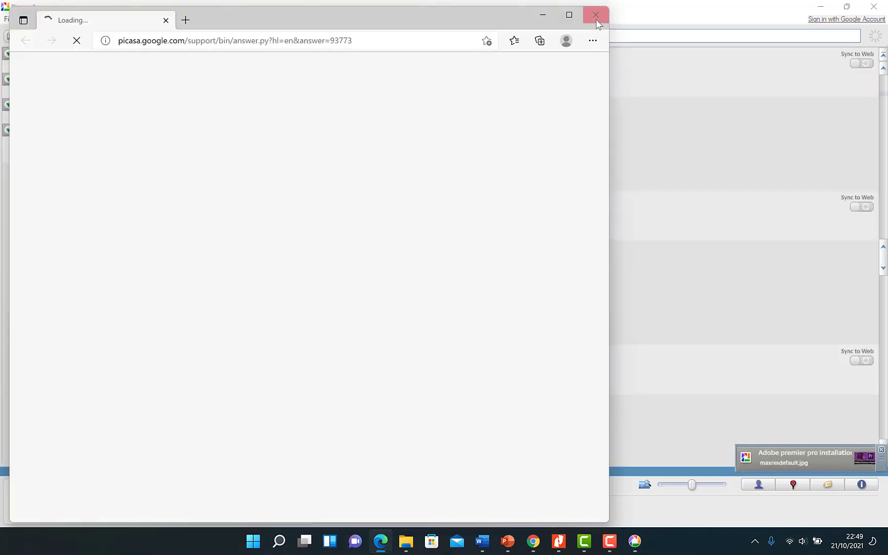
click(595, 14)
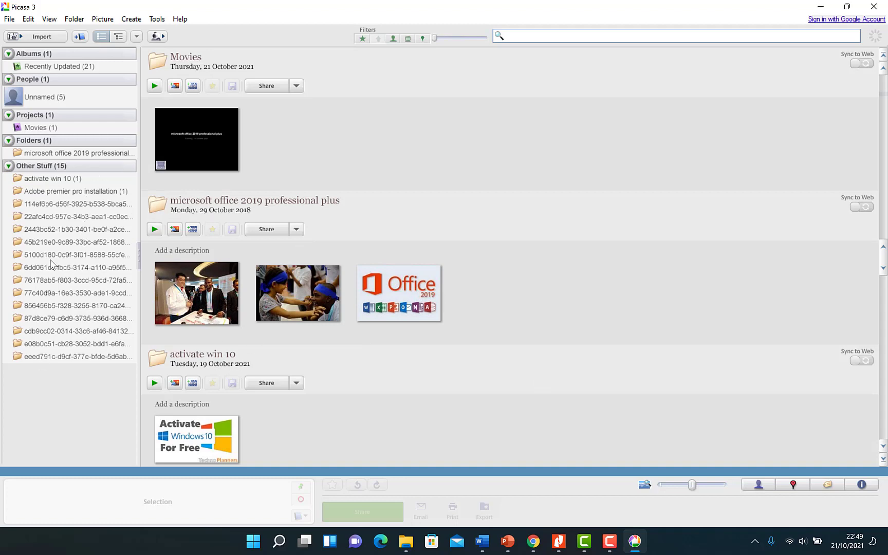
Look through the pictures in the imported folders, starting with Adobe premier pro installation, and return to the Movies project
click(51, 192)
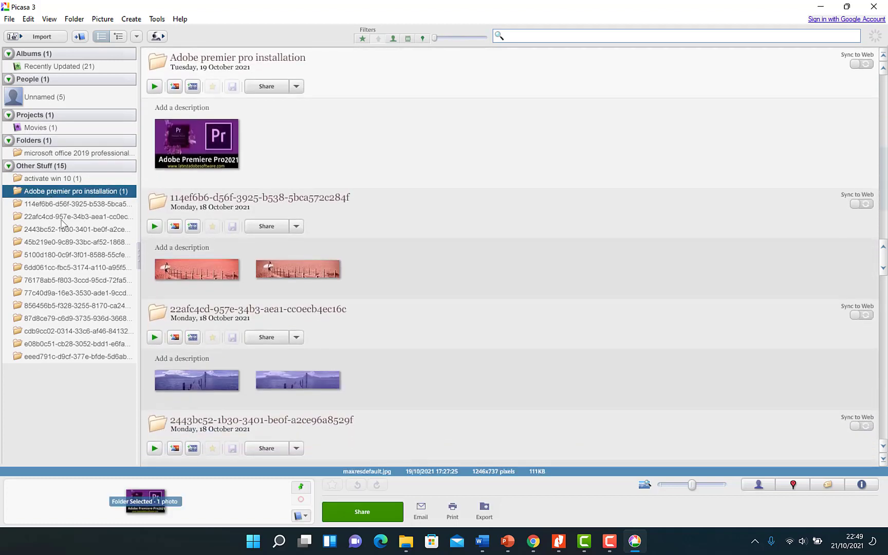
key(Down)
key(Down)
key(Down)
key(Down)
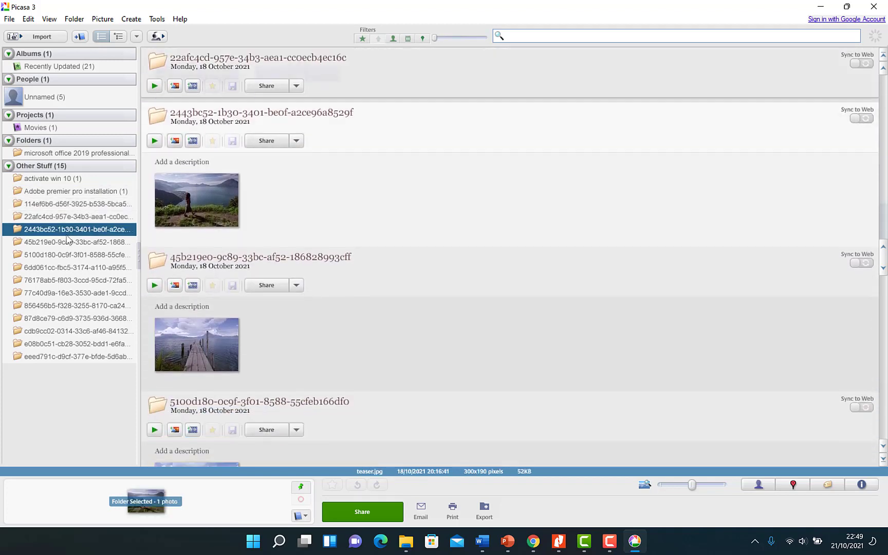
key(Down)
key(Down)
key(Down)
key(Down)
key(Down)
key(Down)
key(Down)
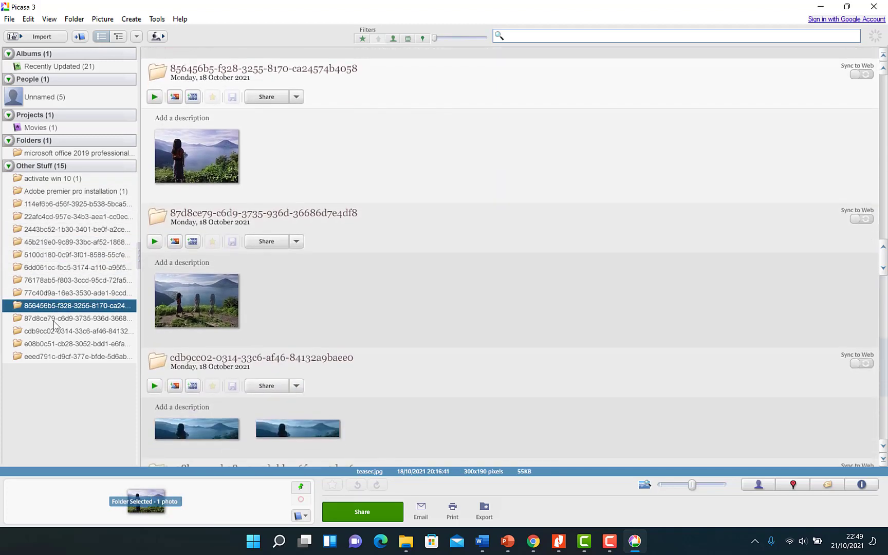
key(Down)
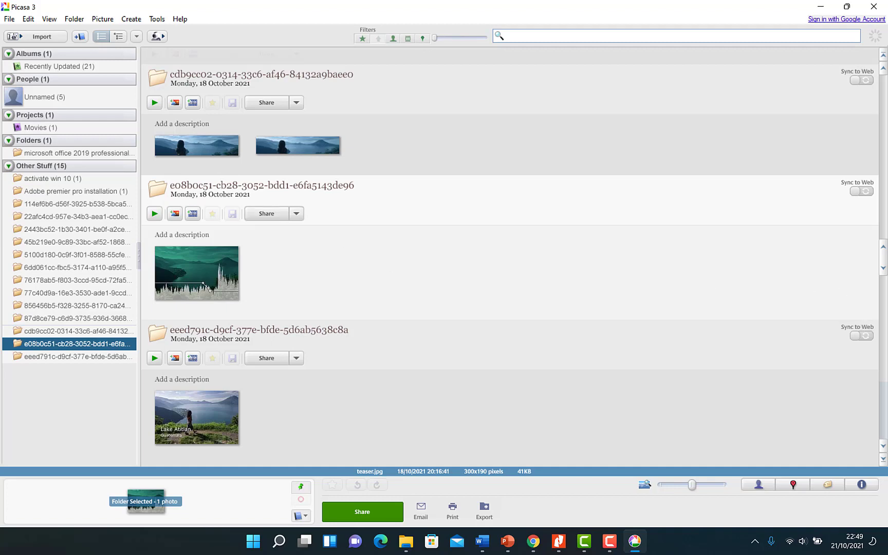
drag(884, 260, 816, 83)
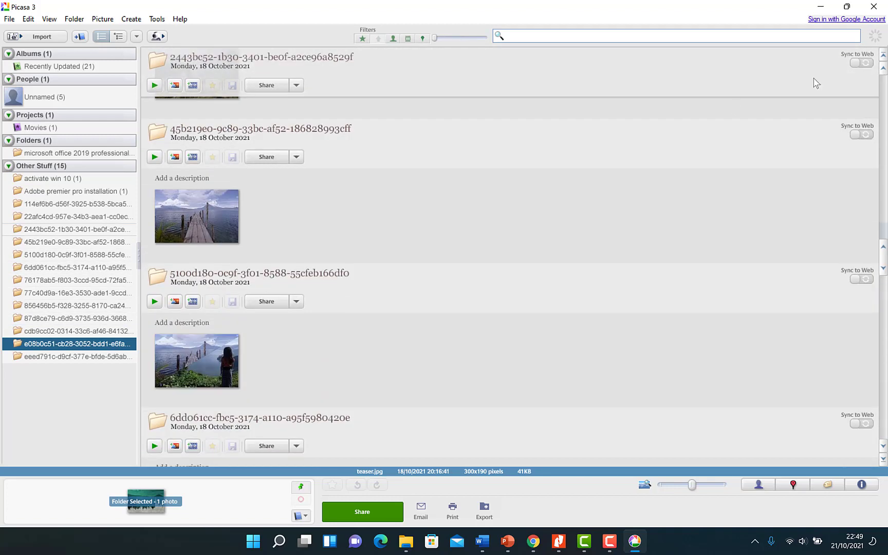
drag(885, 258, 885, 71)
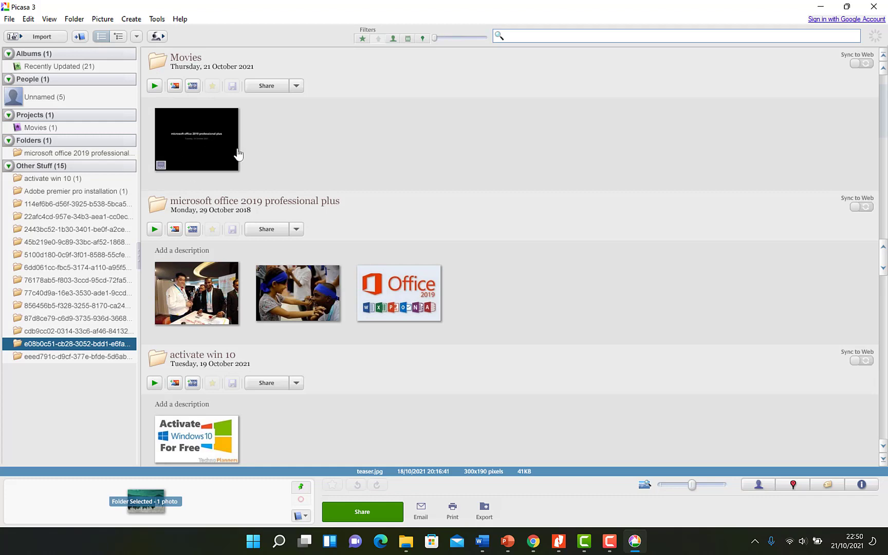
Move the two photos of people from the microsoft office 2019 professional plus folder into Movies, and the Movies video into that folder
drag(185, 298, 291, 157)
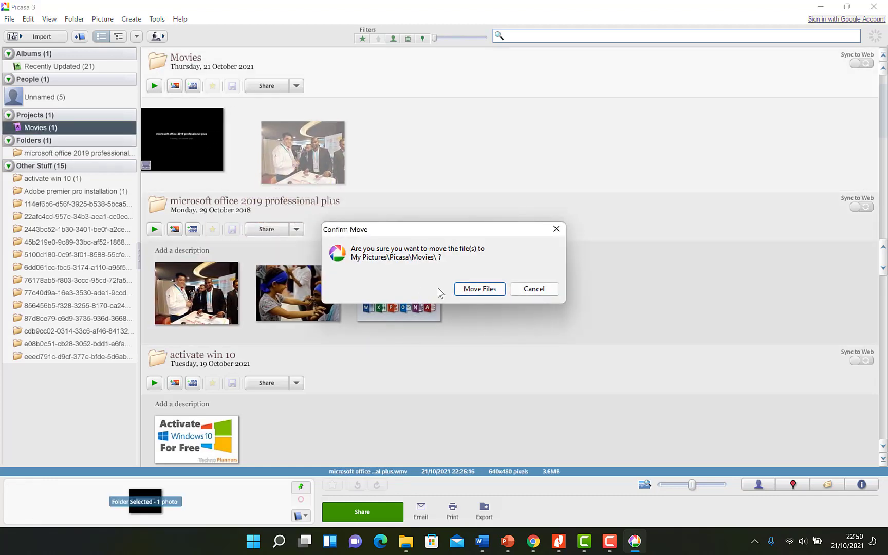
click(475, 289)
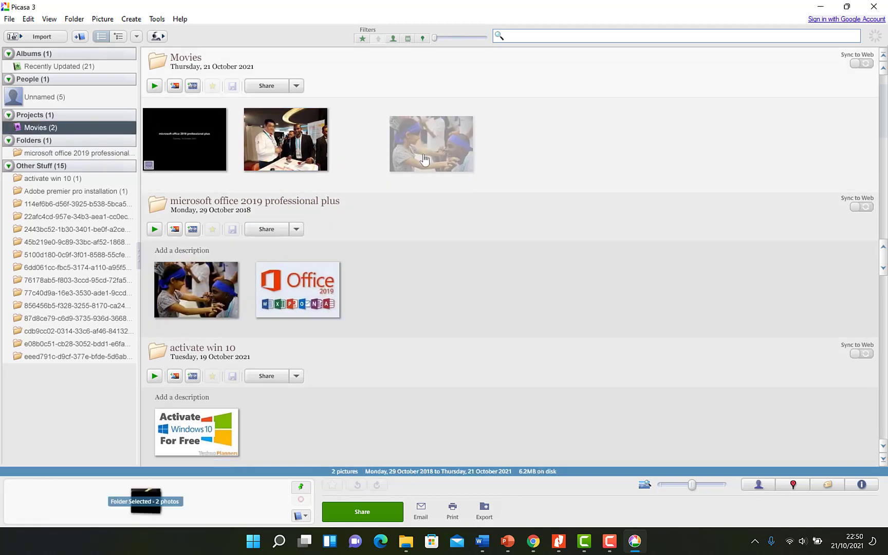
drag(424, 160, 354, 186)
click(459, 292)
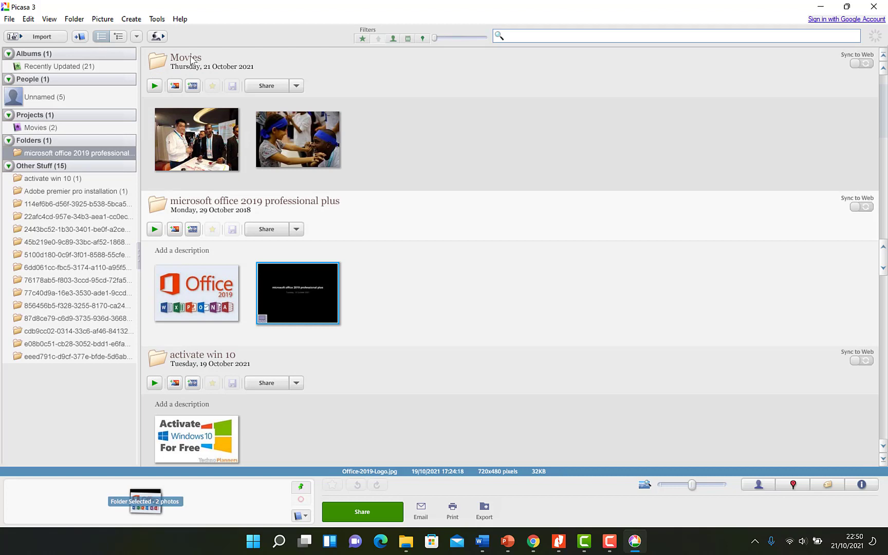
Move the Office 2019 logo picture from the microsoft office 2019 professional plus folder into Movies
click(293, 177)
scroll(267, 382, down, 15)
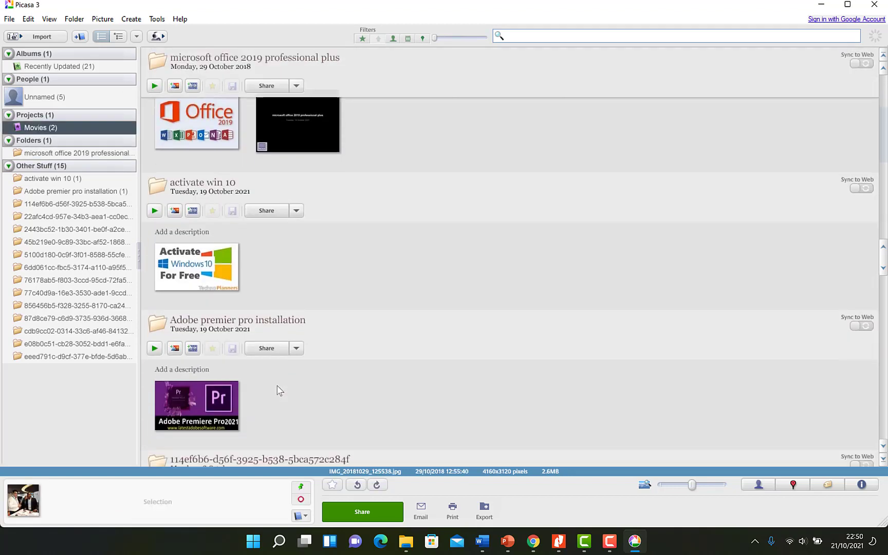
scroll(259, 380, down, 1)
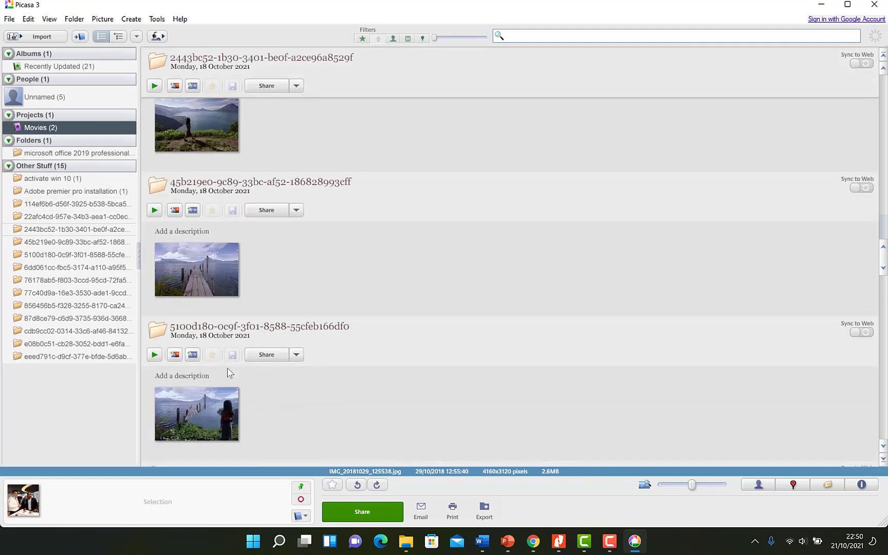
scroll(227, 406, up, 15)
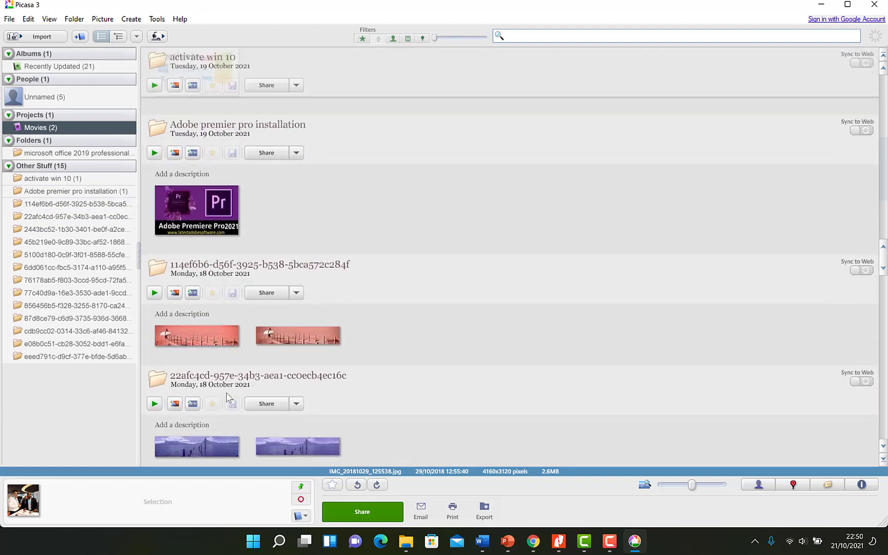
scroll(231, 396, down, 4)
scroll(200, 350, up, 5)
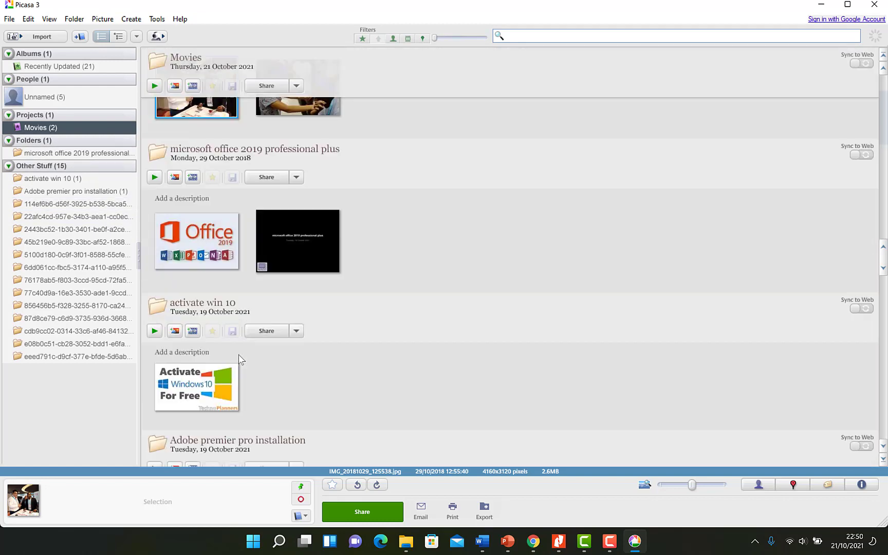
drag(181, 295, 407, 156)
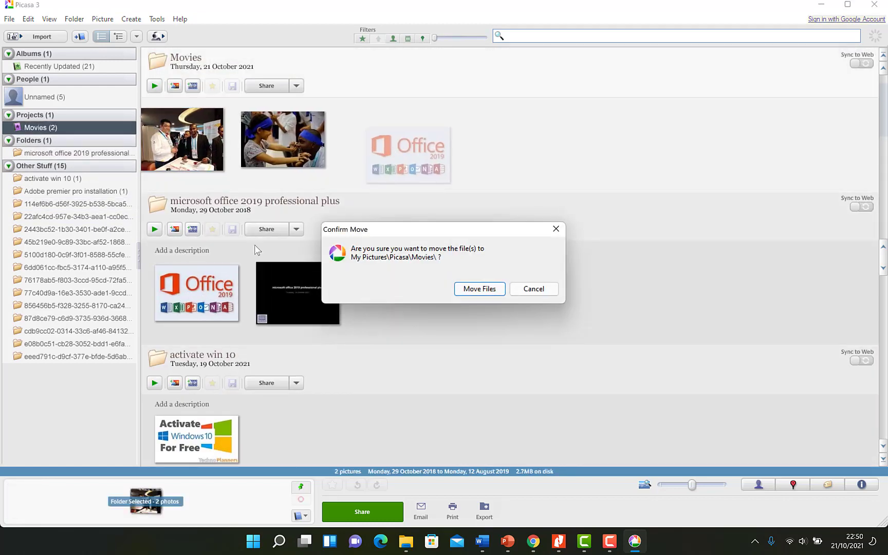
click(480, 289)
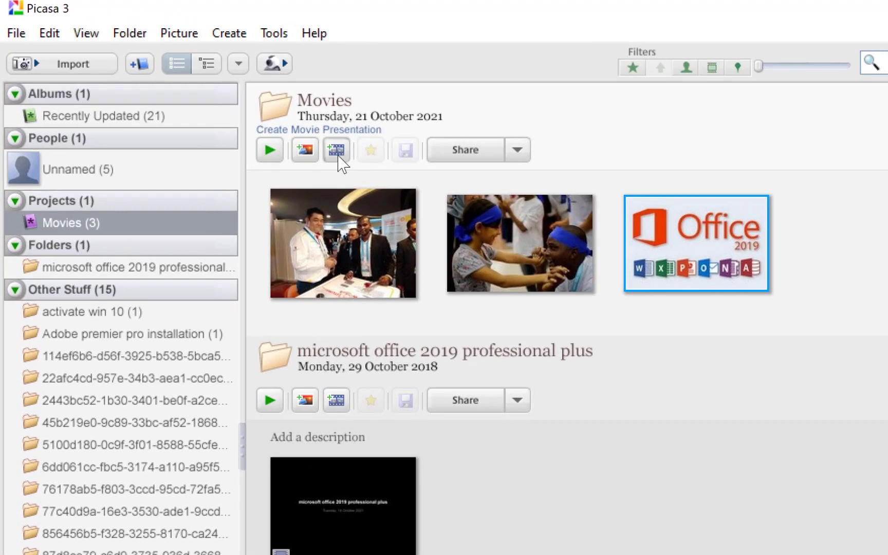
Create a movie presentation from the Movies folder, add its library pictures as clips, and show the movie settings
click(337, 152)
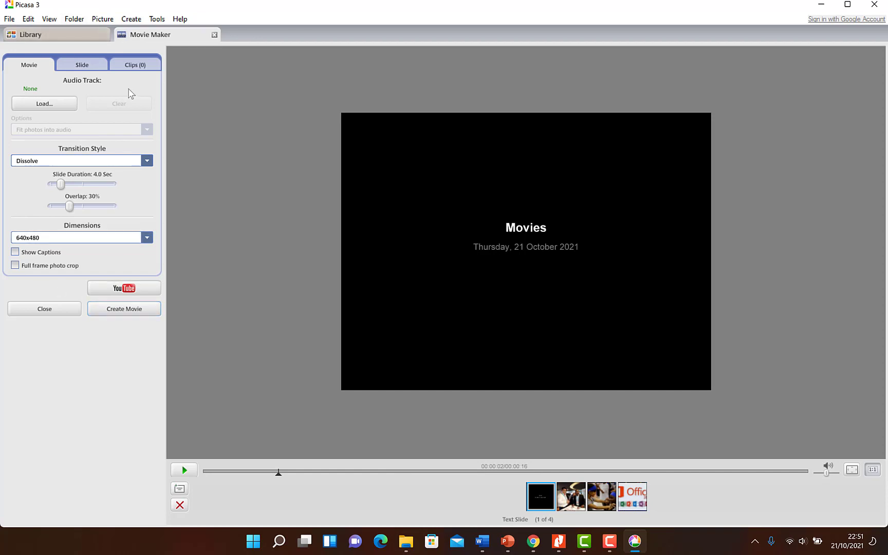
click(42, 35)
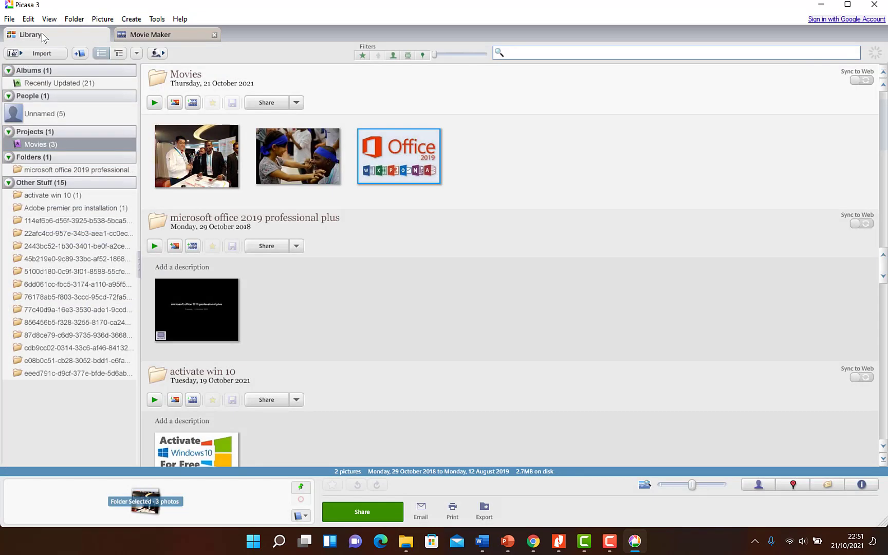
click(160, 34)
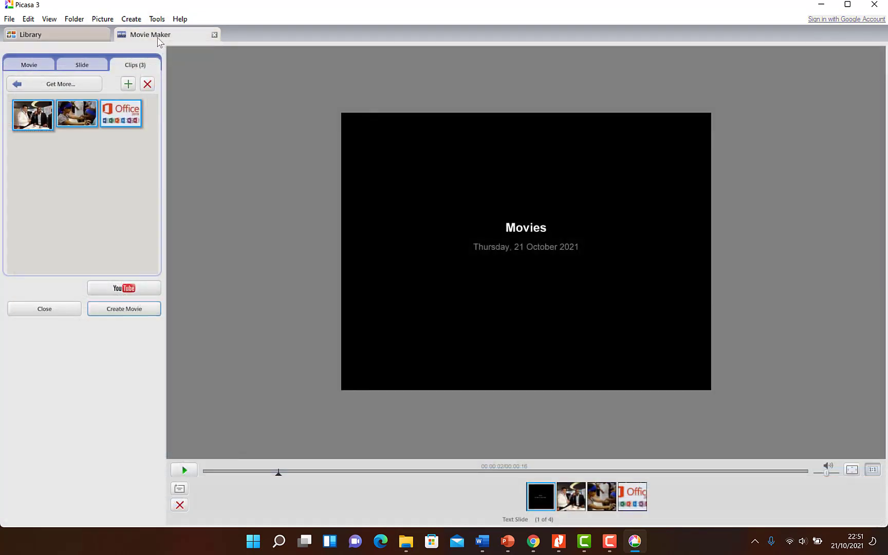
click(31, 65)
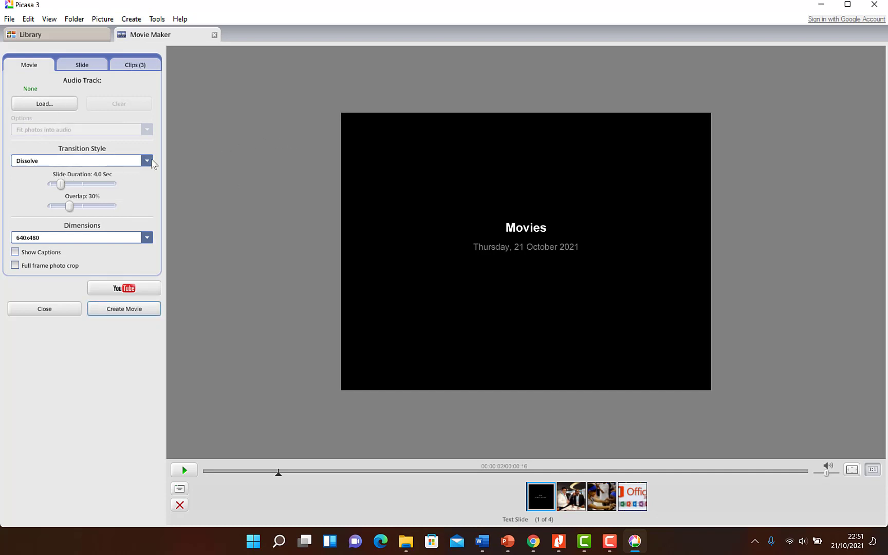
Set the movie's transition style to Dissolve through white, with a slide duration of 1.5 seconds and 20% overlap
click(146, 161)
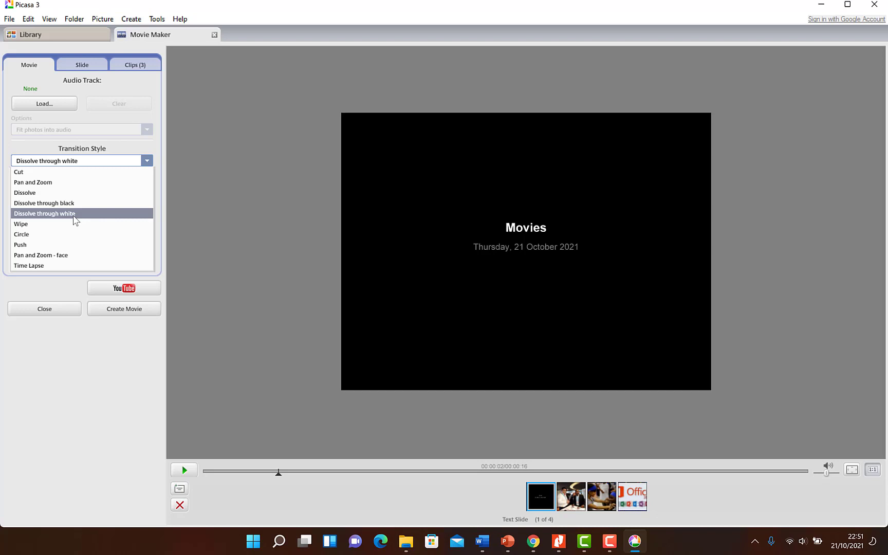
click(74, 215)
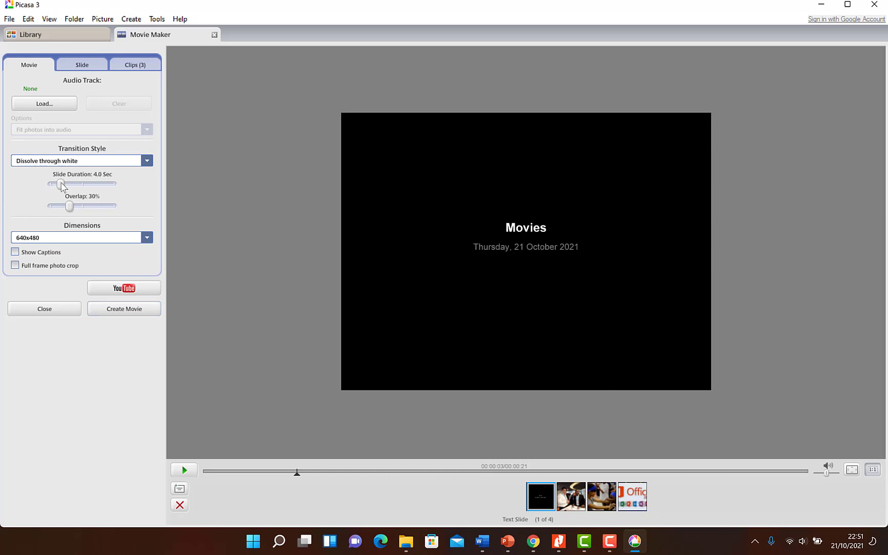
drag(57, 184, 52, 184)
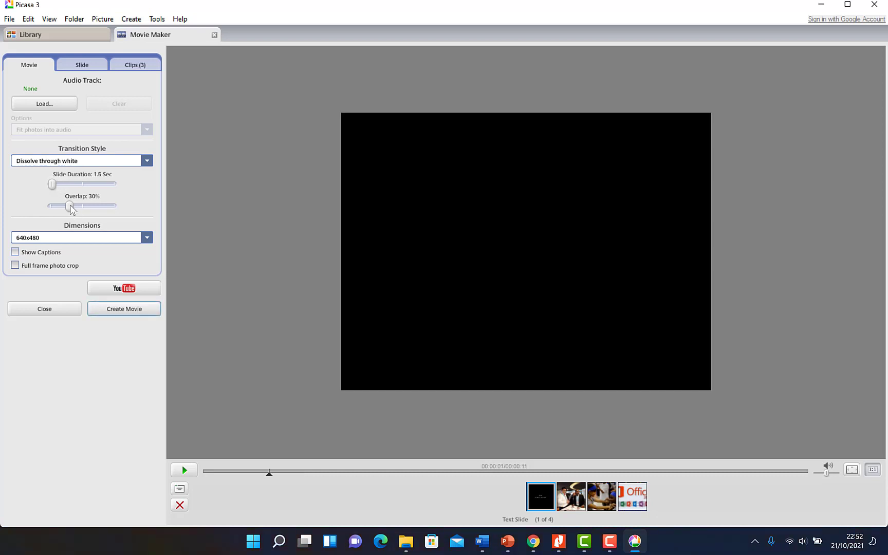
drag(67, 205, 65, 205)
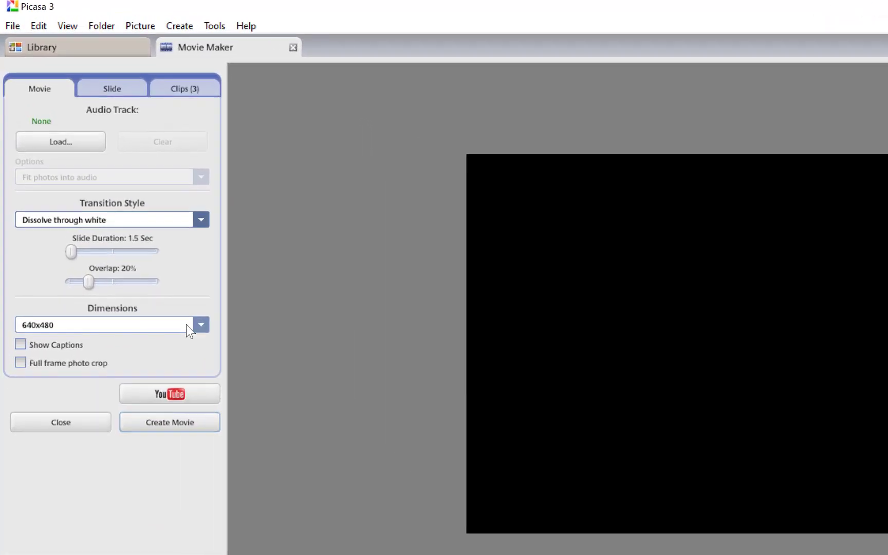
Examine the available dimension options for the movie without choosing a different size
click(148, 236)
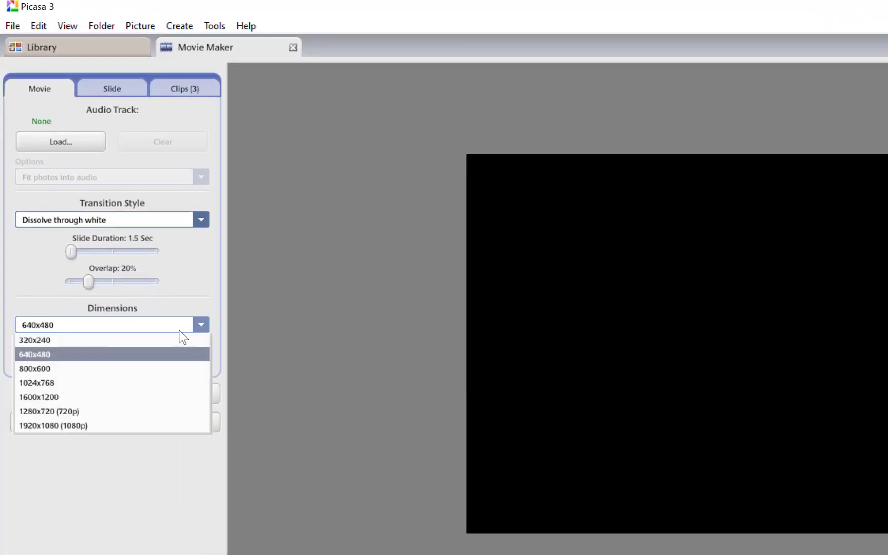
key(Up)
key(Down)
key(Down)
key(Down)
key(Down)
key(Up)
key(Escape)
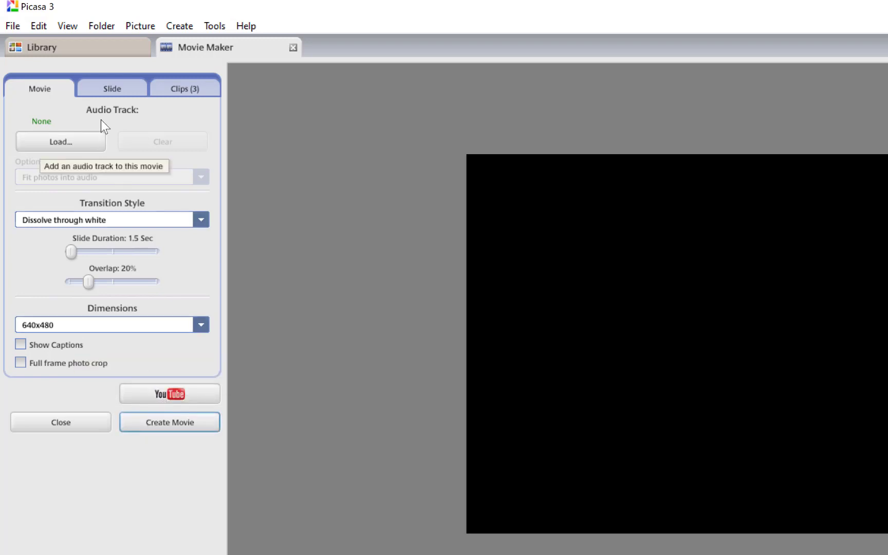
Restyle the title slide with the Caption template, turquoise text on a salmon background, the text "Welcome" and font size 72
click(114, 93)
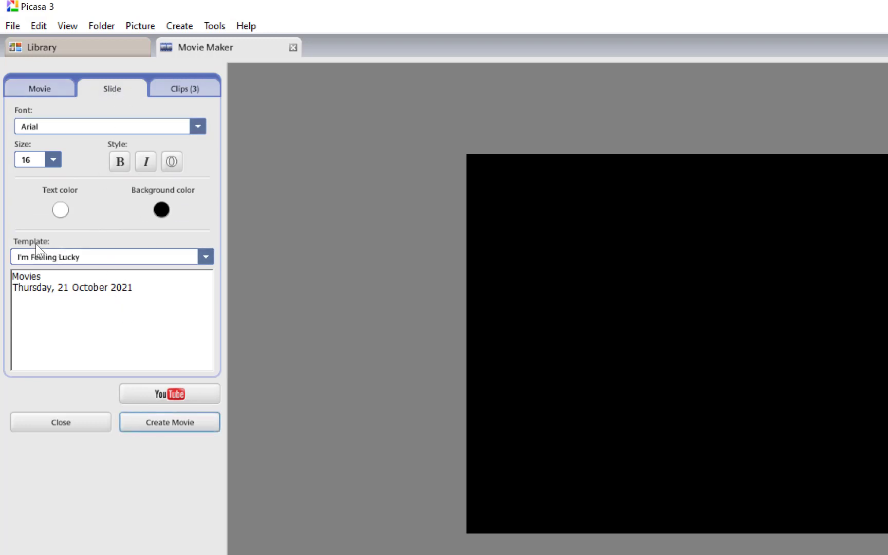
click(201, 257)
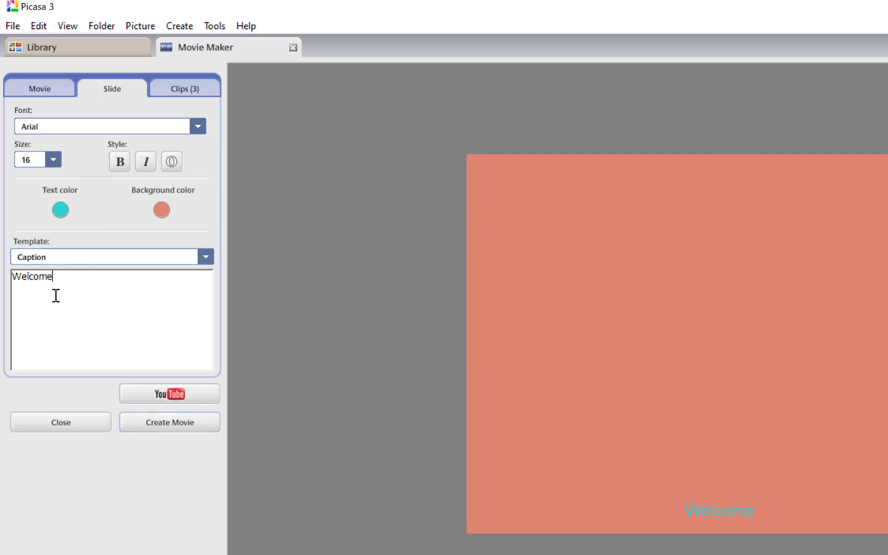
drag(67, 270, 4, 261)
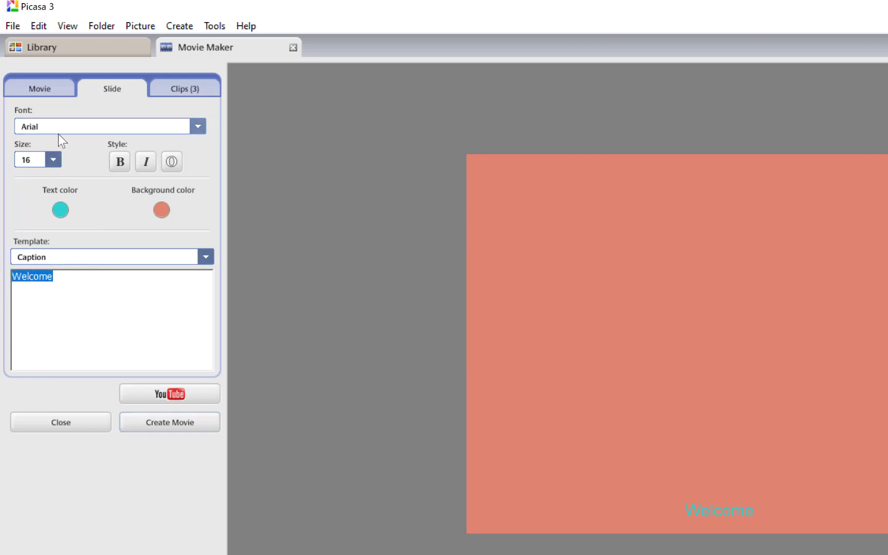
click(53, 160)
scroll(28, 255, down, 3)
click(28, 257)
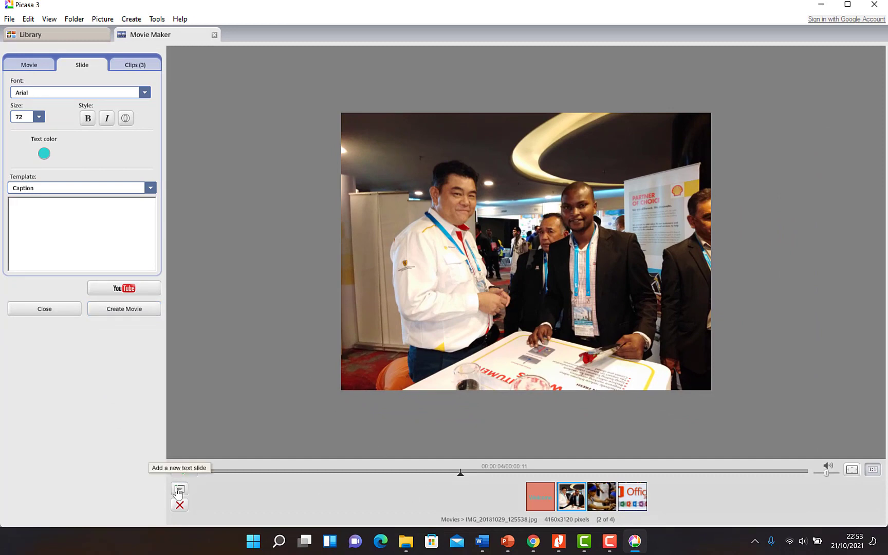
Add a text slide after the first photo, enter "Remember to subscribe" on it, and select that text
click(178, 490)
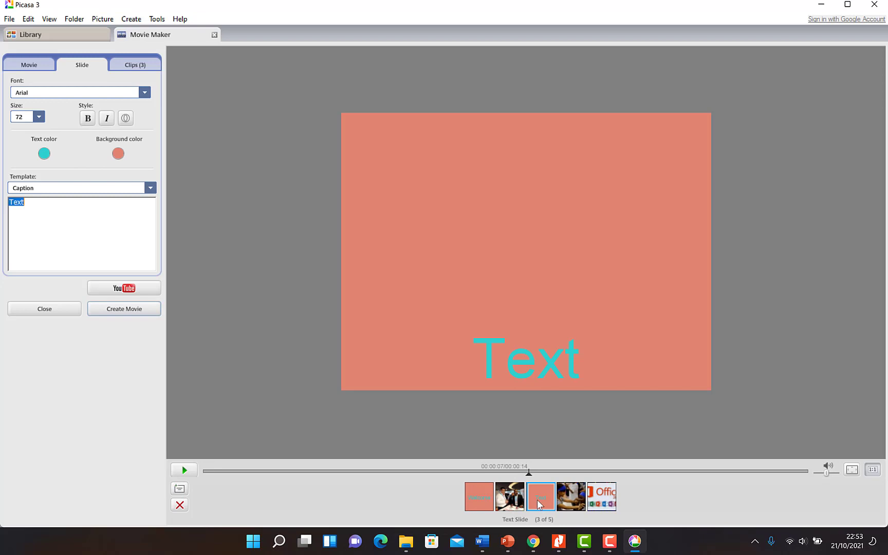
text(Remember to)
text(subscribe)
drag(87, 206, 4, 194)
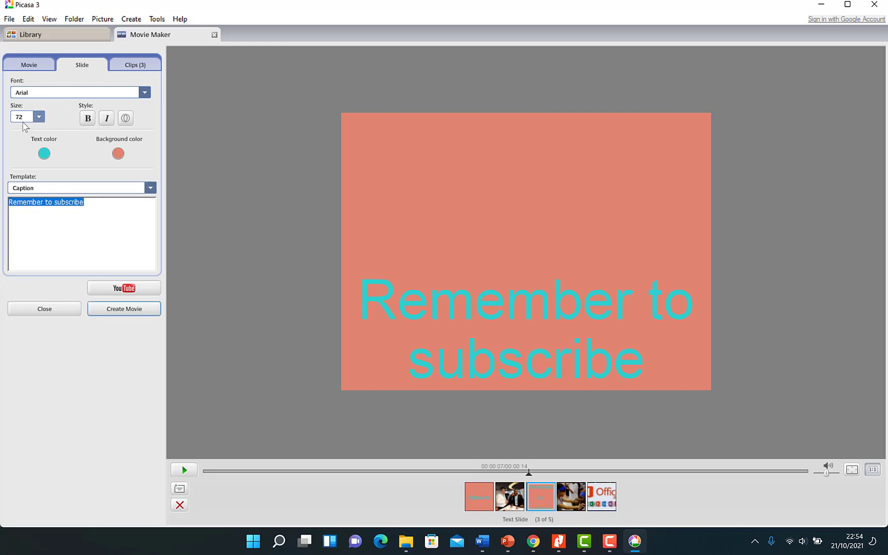
Set the "Remember to subscribe" slide's background to light orange and view the available slide templates without changing the Caption template
click(111, 120)
click(118, 153)
click(144, 150)
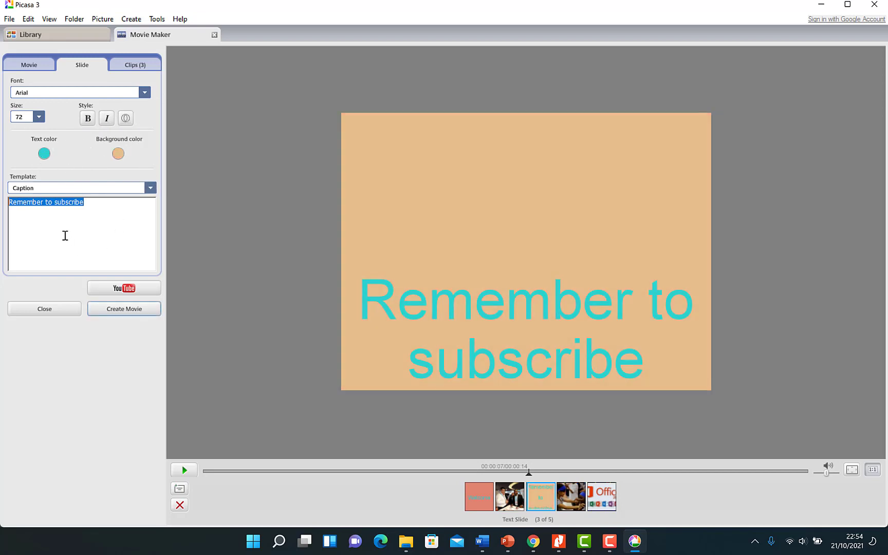
click(153, 188)
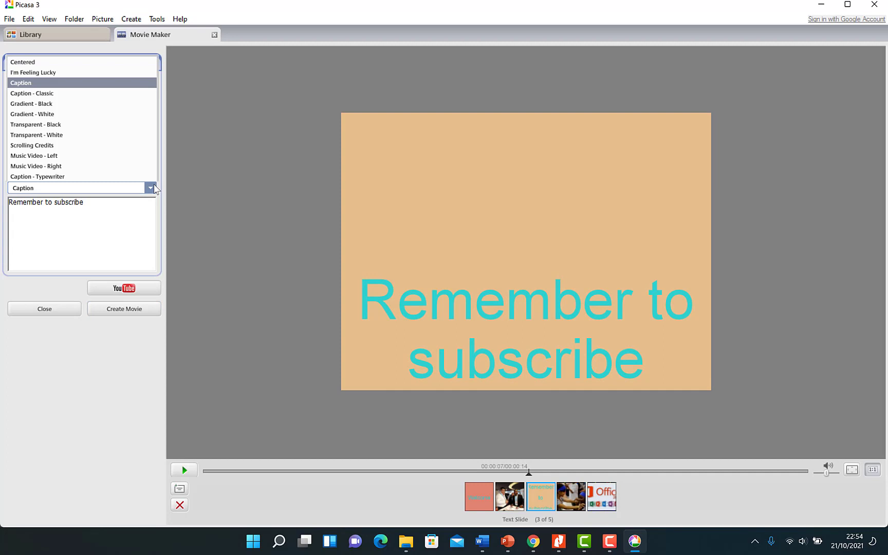
click(153, 188)
Get the picture from the "activate win 10" library folder into the movie's clips and add it after the Office 2019 slide
click(135, 65)
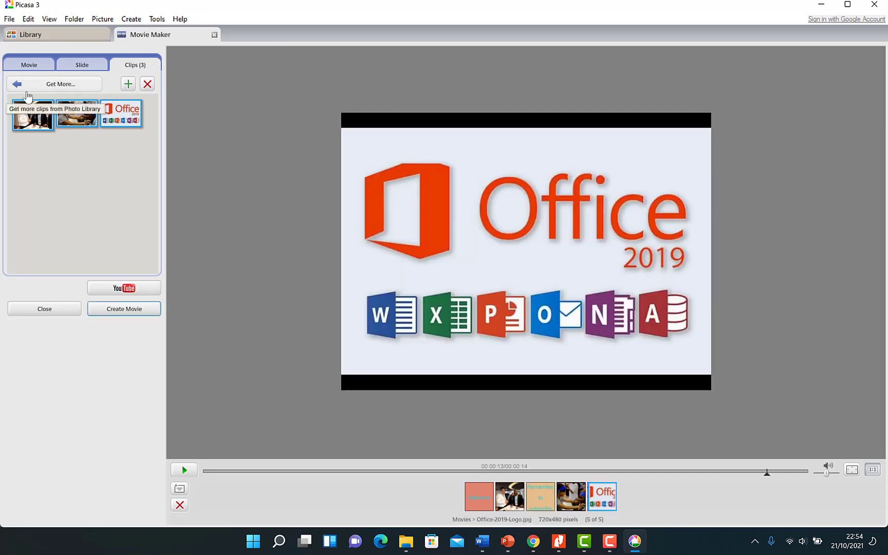
click(77, 175)
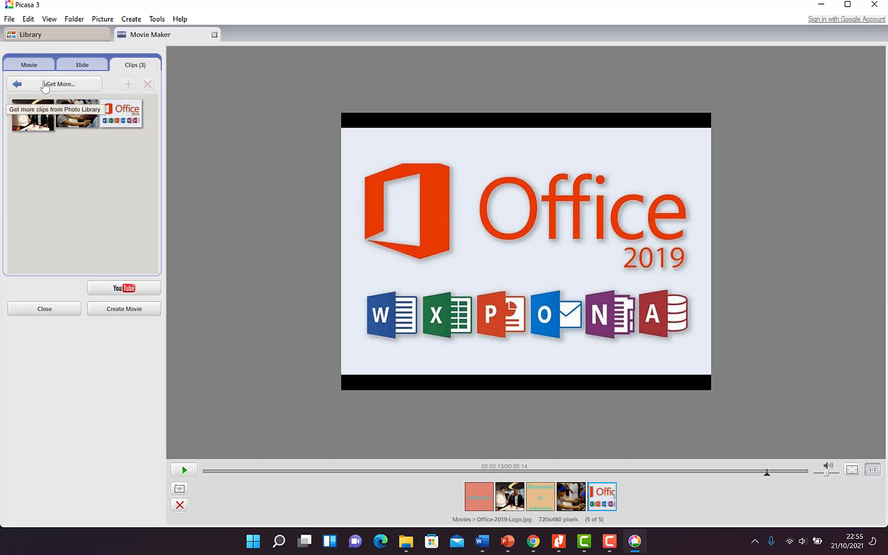
click(42, 84)
scroll(287, 304, down, 1)
scroll(287, 304, down, 5)
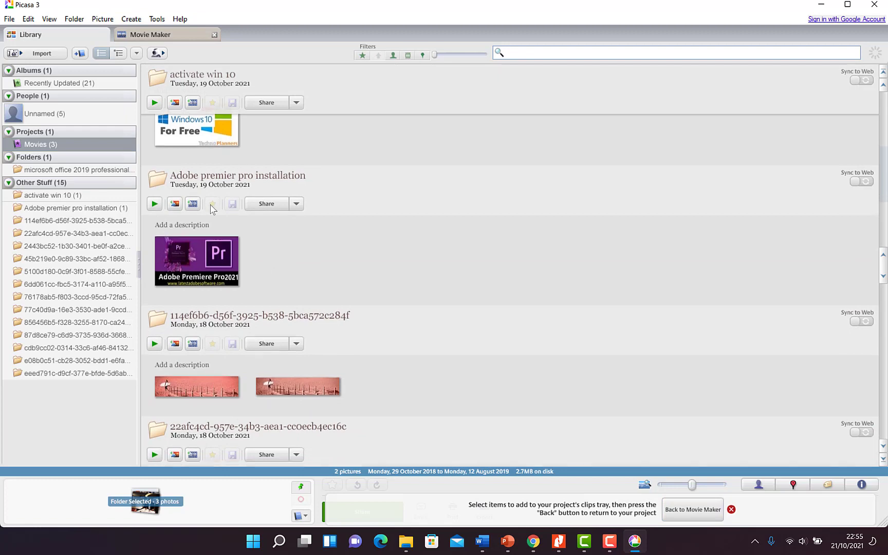
click(210, 105)
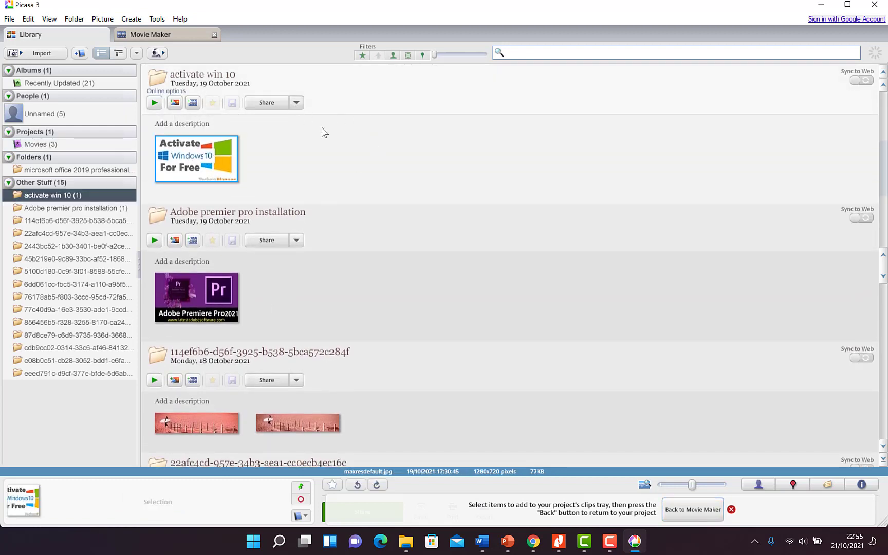
click(150, 34)
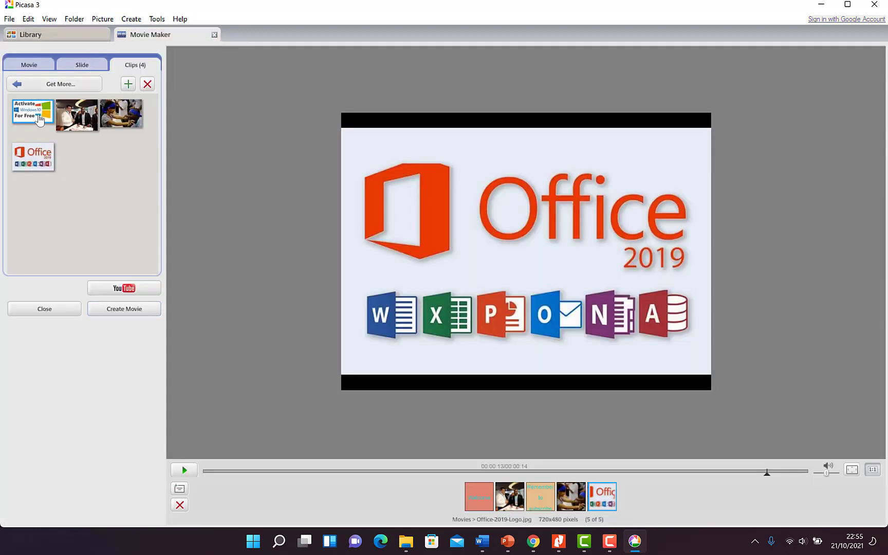
click(128, 84)
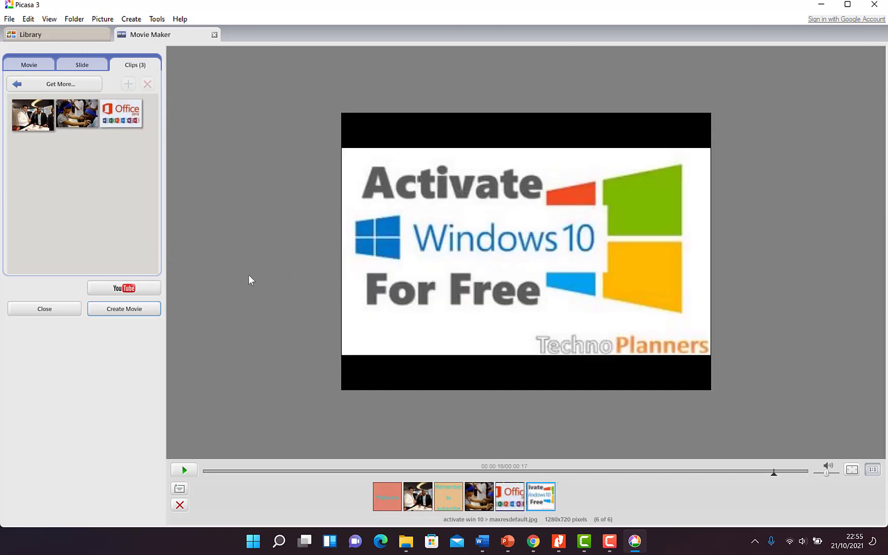
Review the slide, movie and clip settings, and create the movie
click(81, 65)
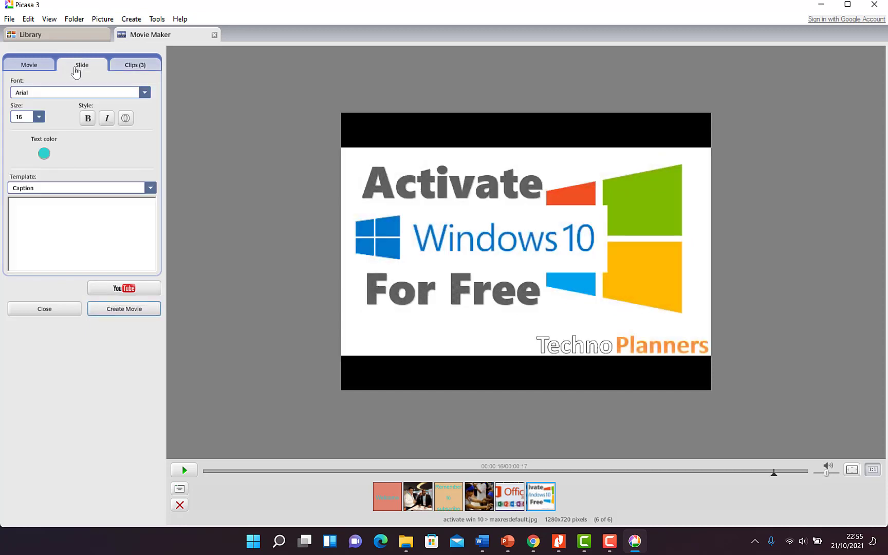
click(28, 65)
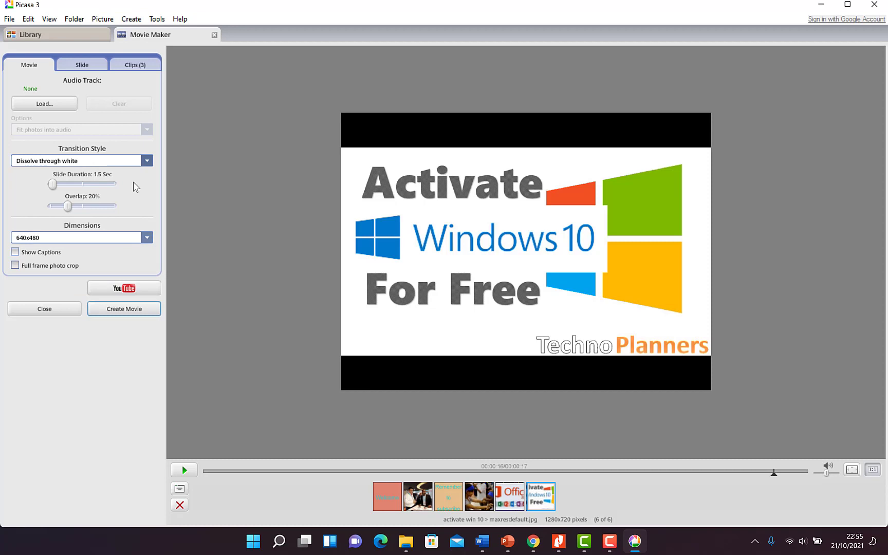
click(127, 66)
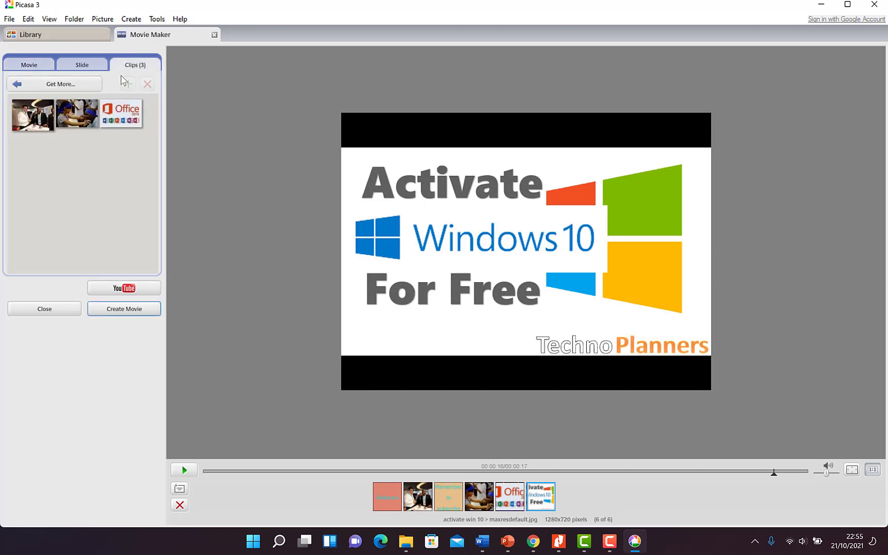
click(118, 314)
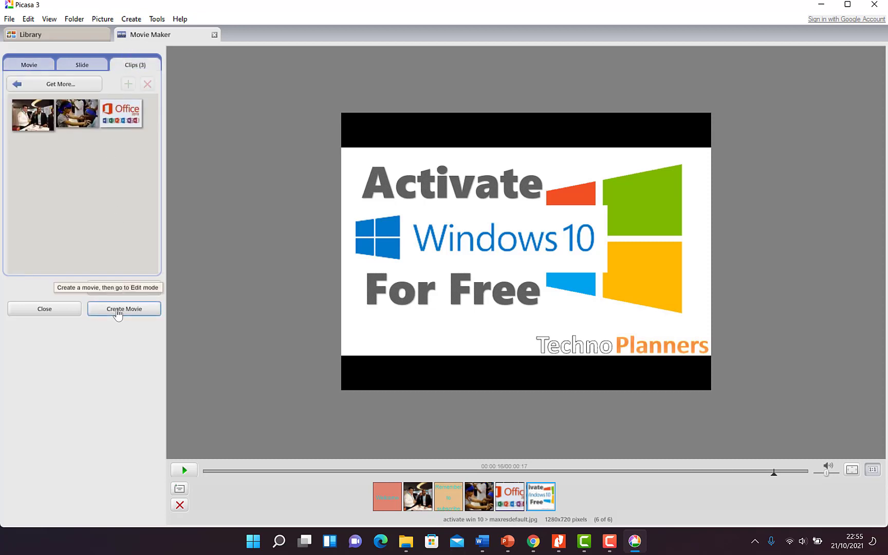
click(126, 315)
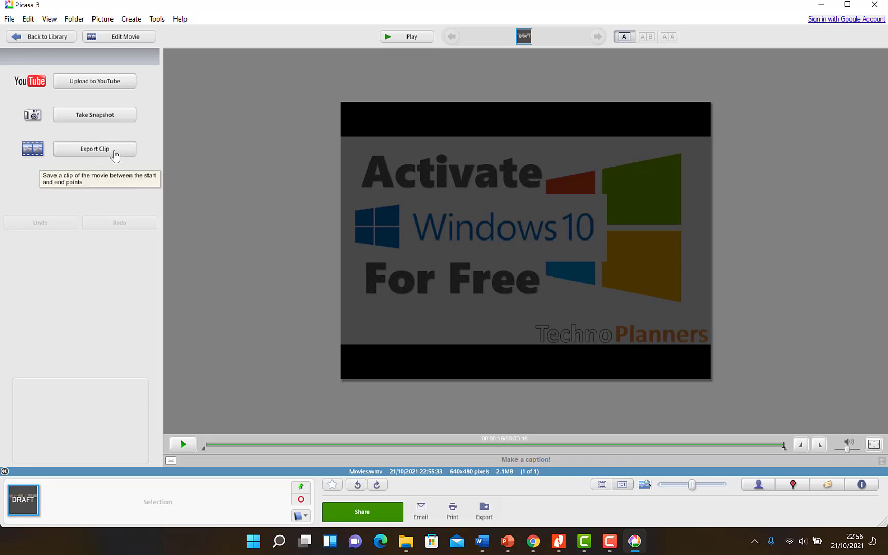
Return to the library, open the first photo of the Movies album, start Crop, and view the aspect ratios, keeping Manual
click(56, 37)
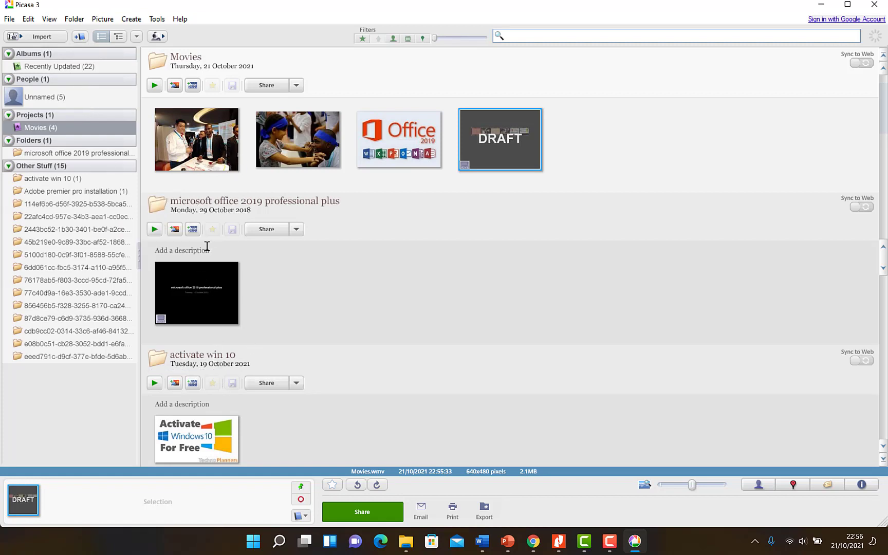
double_click(204, 145)
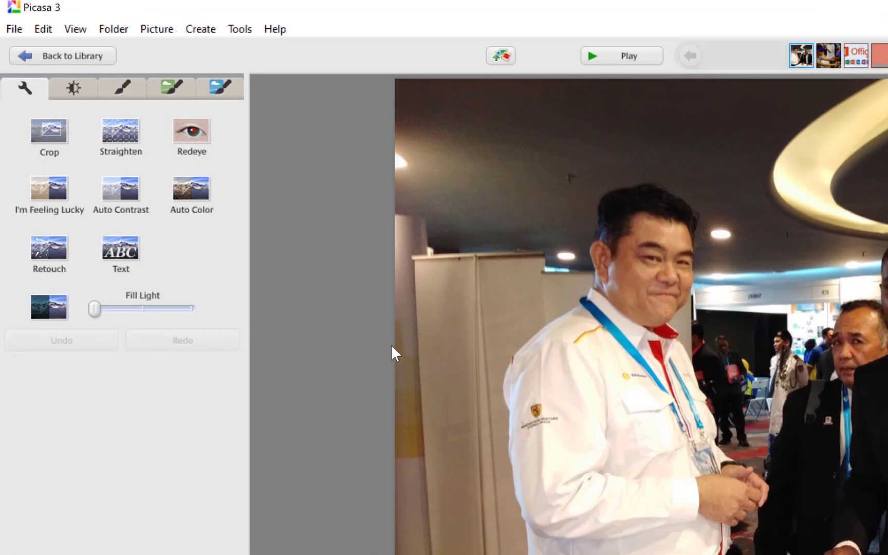
click(51, 129)
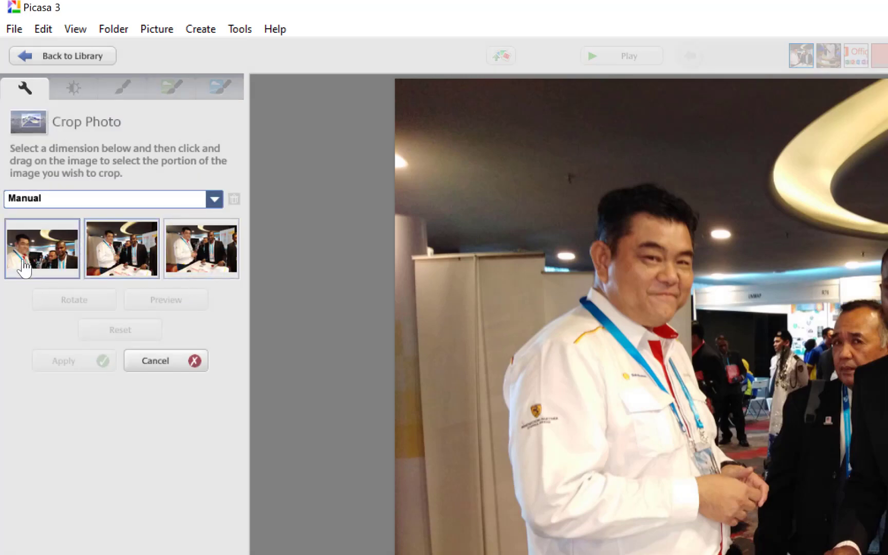
click(215, 201)
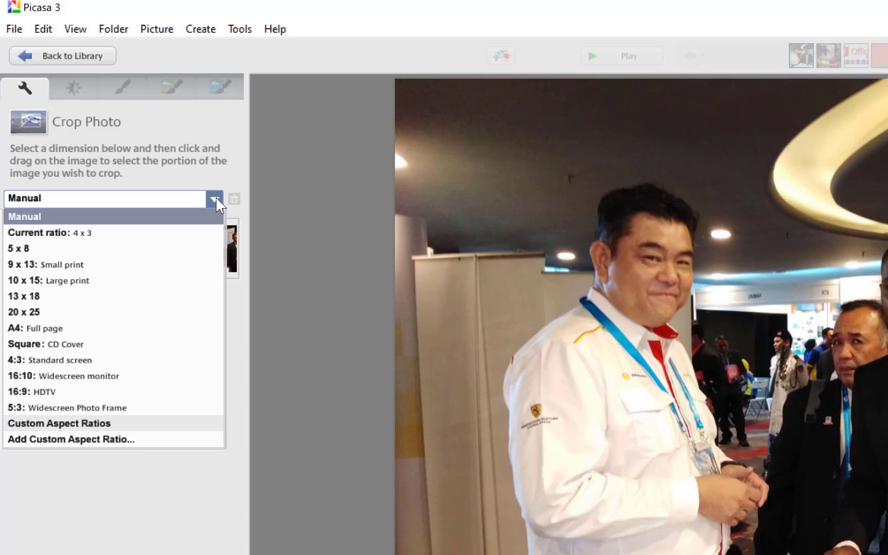
click(232, 152)
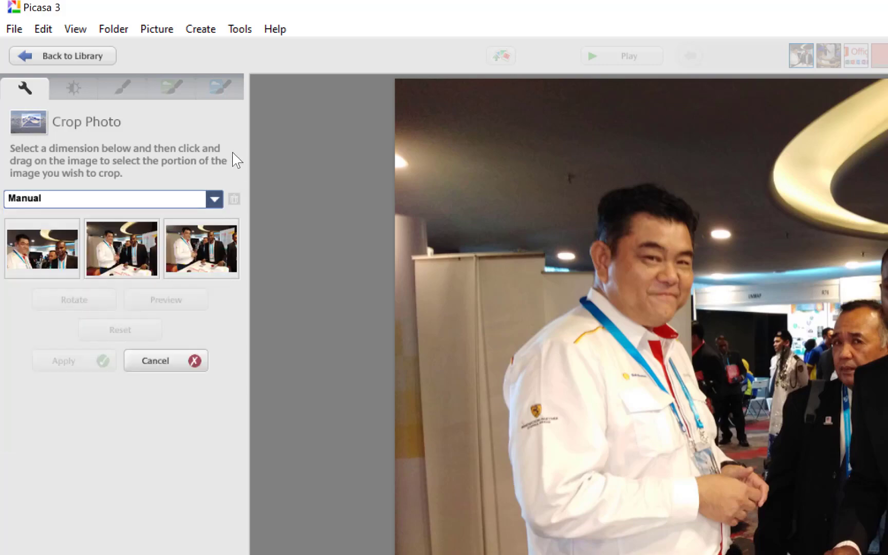
Try a manual crop of about 985 x 2431 pixels around the man in the dark suit, preview it, and reset the crop
click(42, 248)
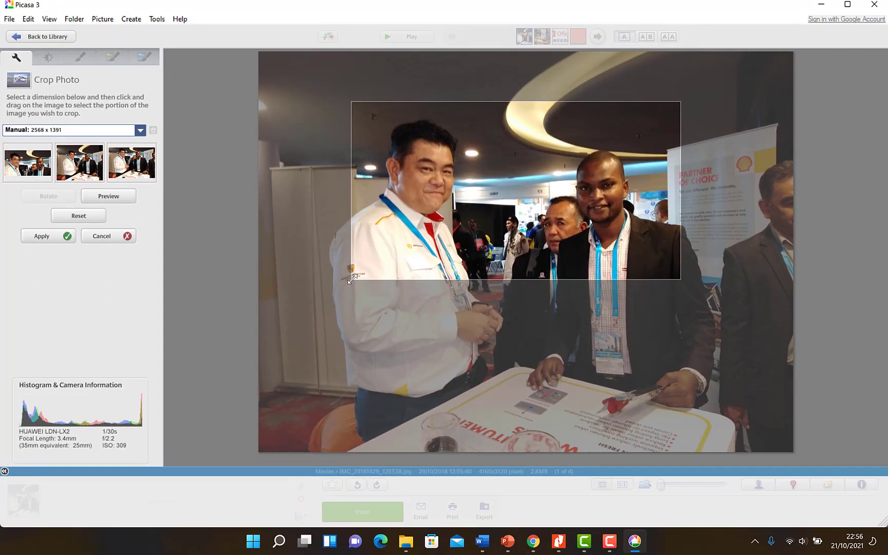
drag(352, 279, 536, 414)
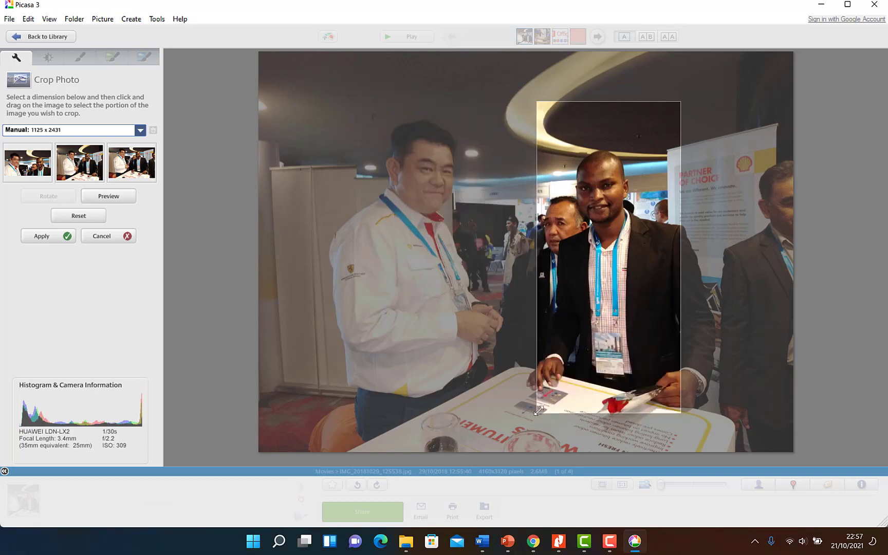
drag(681, 224, 662, 249)
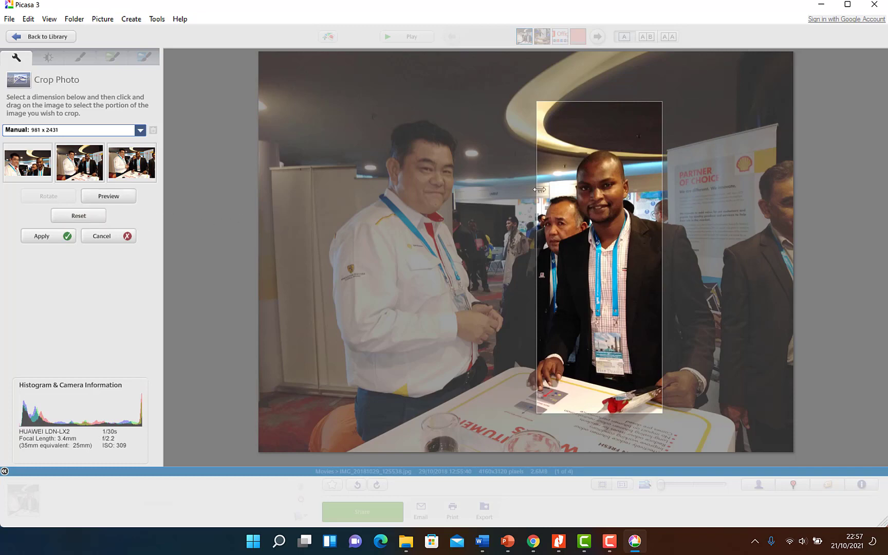
click(109, 196)
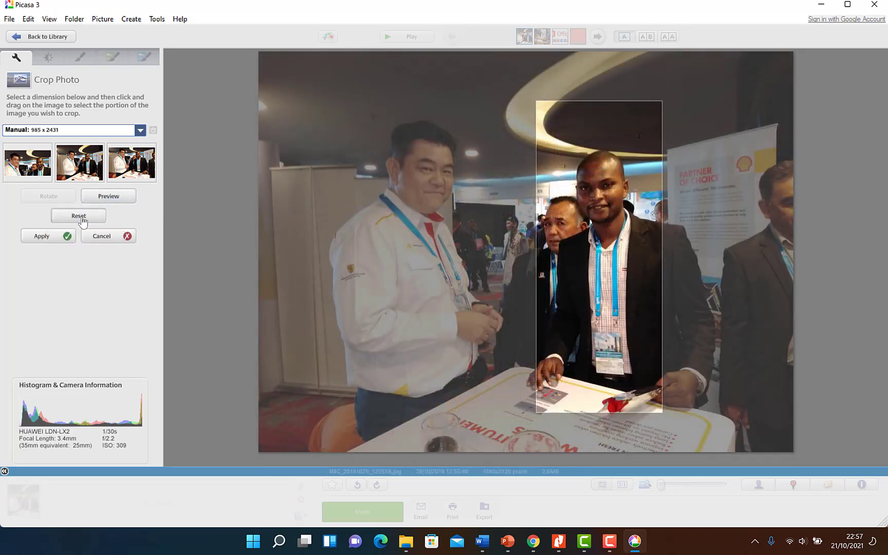
click(79, 216)
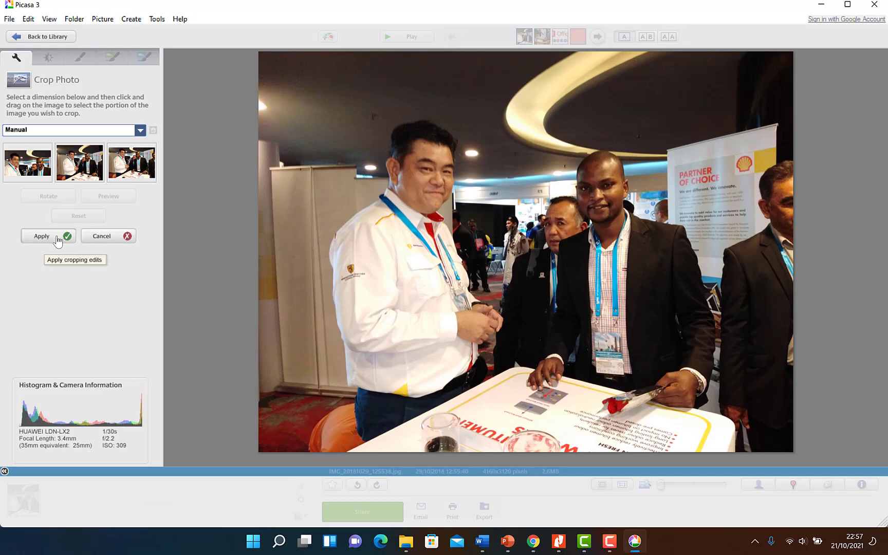
Crop the photo using the first suggested crop, narrowed to about 1062 x 1391 pixels around the man in the dark suit
click(32, 175)
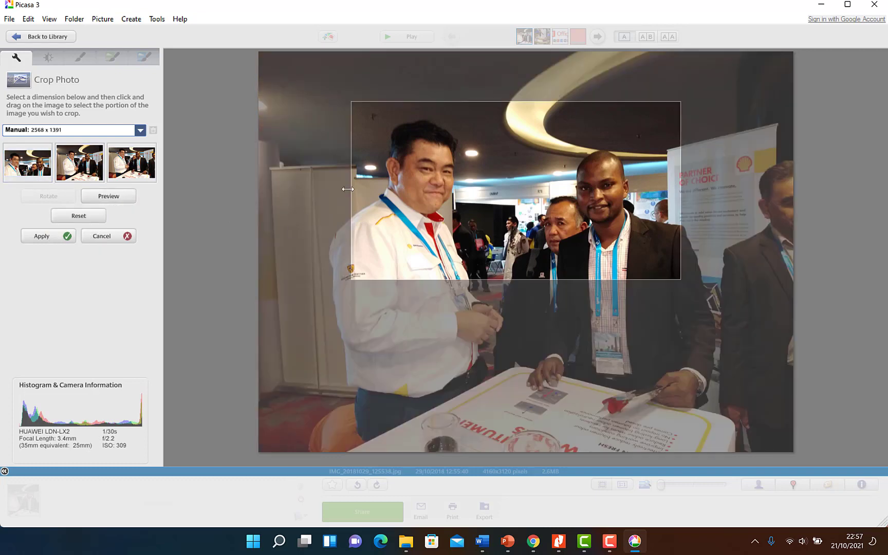
drag(354, 192, 545, 195)
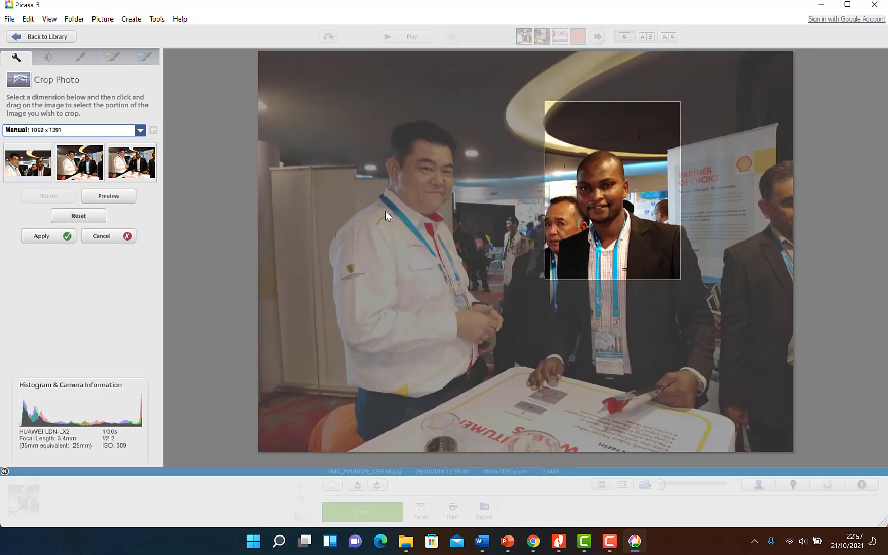
click(45, 238)
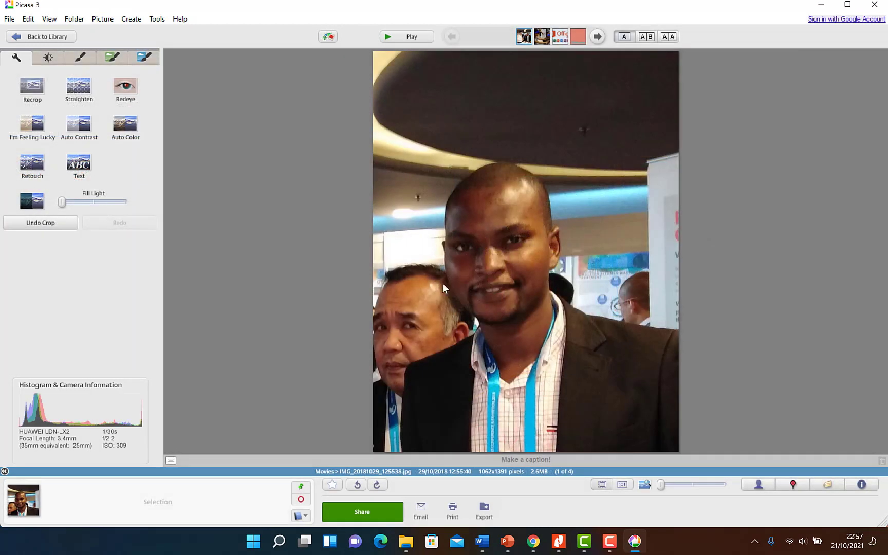
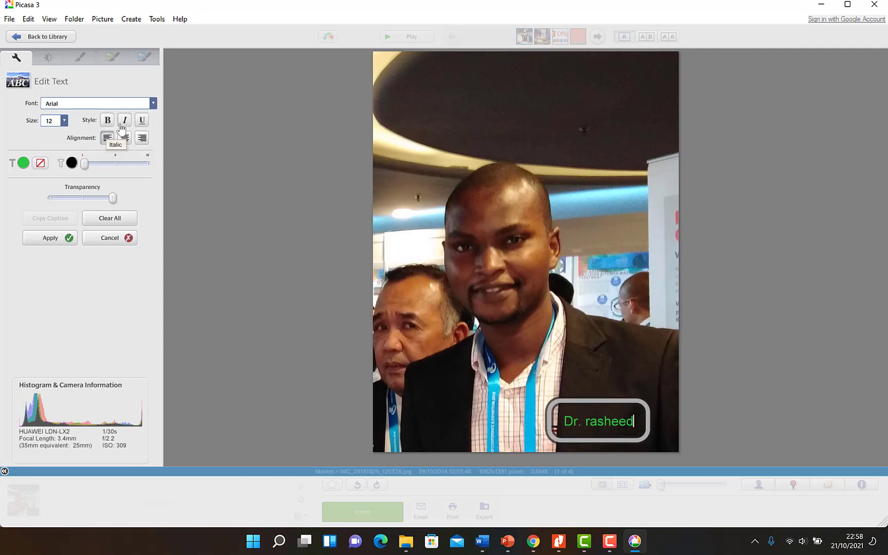
Make the green name text on the photo bold at size 14 and apply it
click(106, 122)
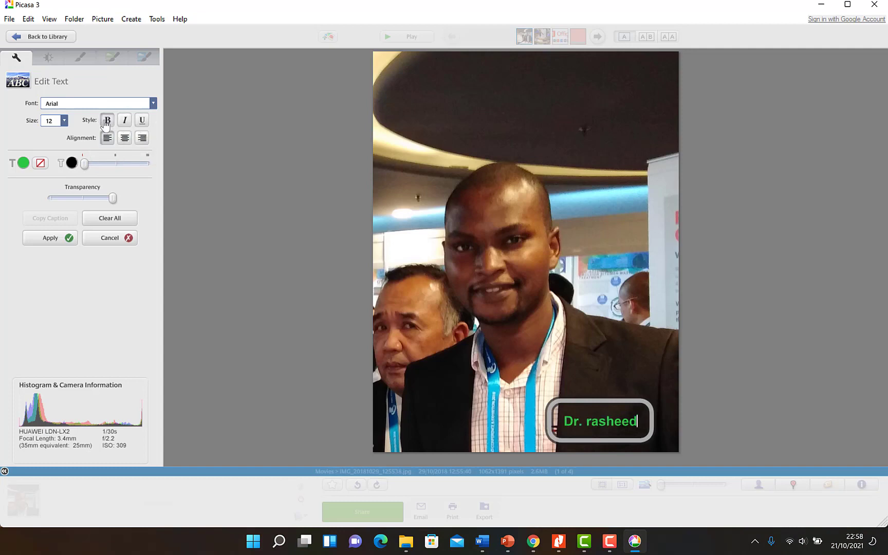
click(64, 120)
click(49, 173)
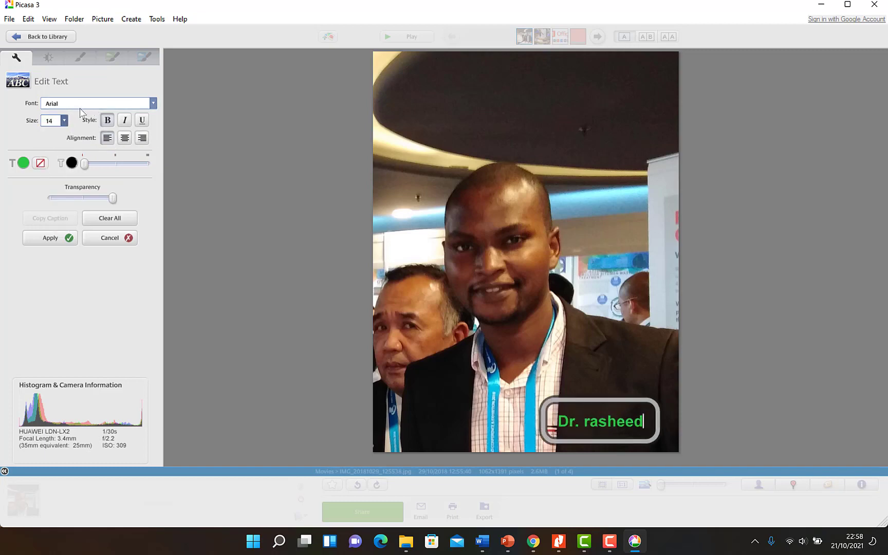
click(50, 237)
Try retouching the forehead of the man in the dark suit with a larger brush, and discard the retouching
click(28, 164)
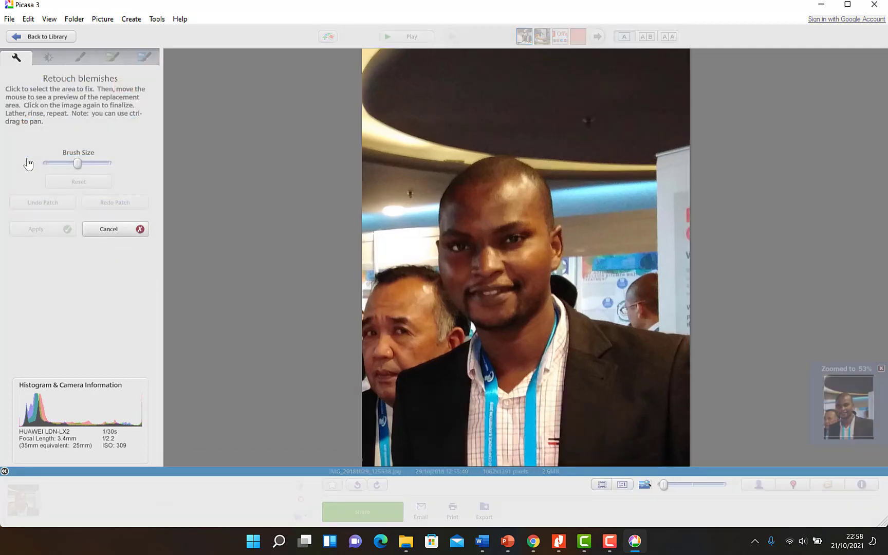
mouse_move(79, 164)
mouse_down()
mouse_move(72, 163)
mouse_move(95, 177)
mouse_move(84, 175)
mouse_move(72, 169)
mouse_move(94, 172)
mouse_up()
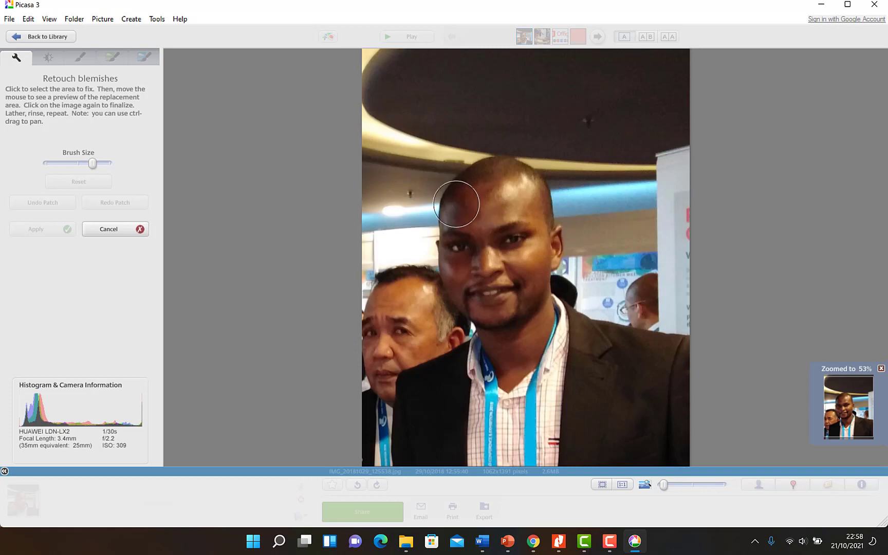
click(472, 204)
click(509, 195)
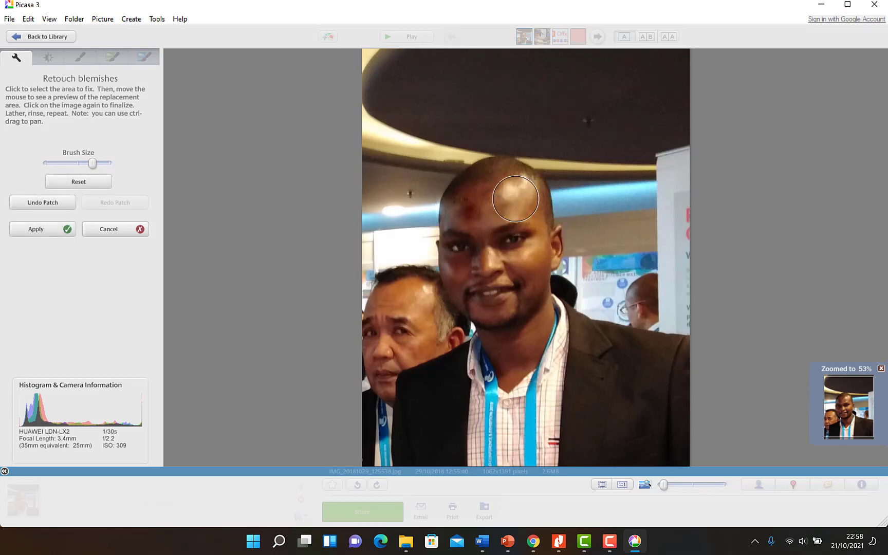
click(116, 229)
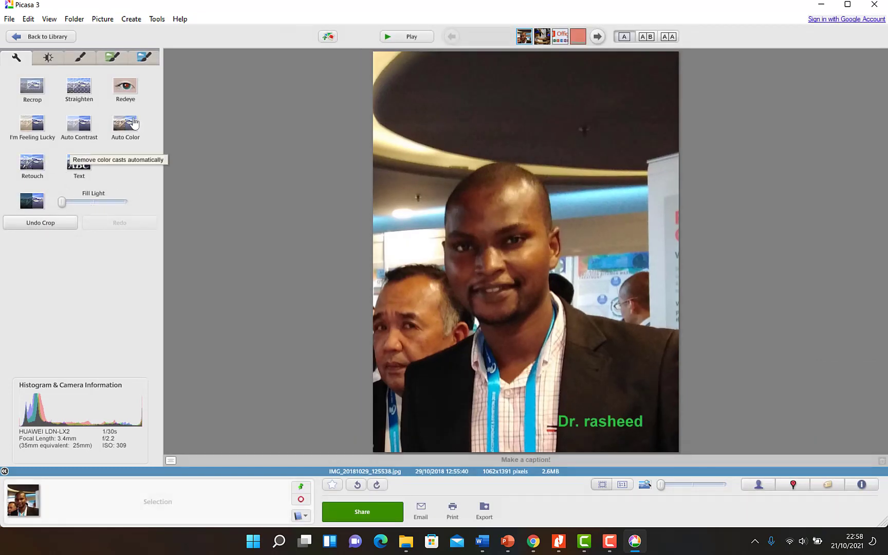
Correct the photo's color and lighting with Auto Color and I'm Feeling Lucky
click(133, 124)
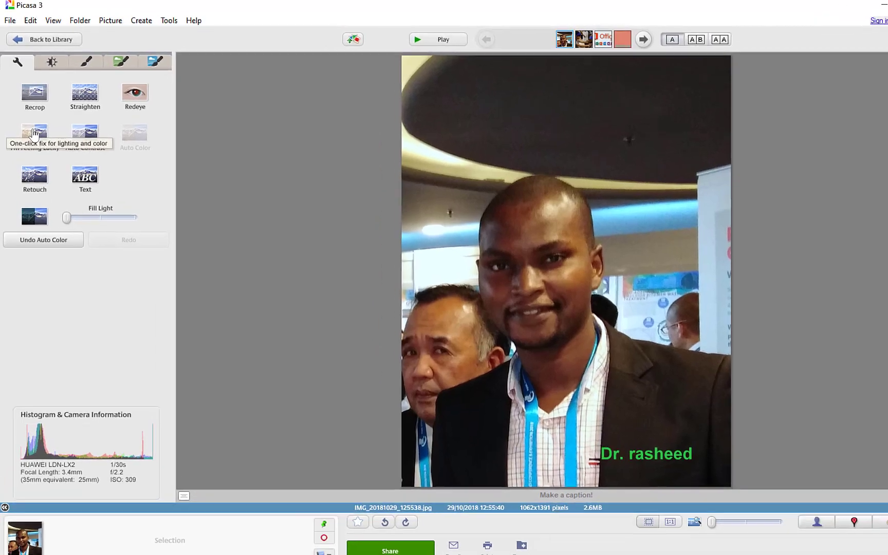
click(34, 132)
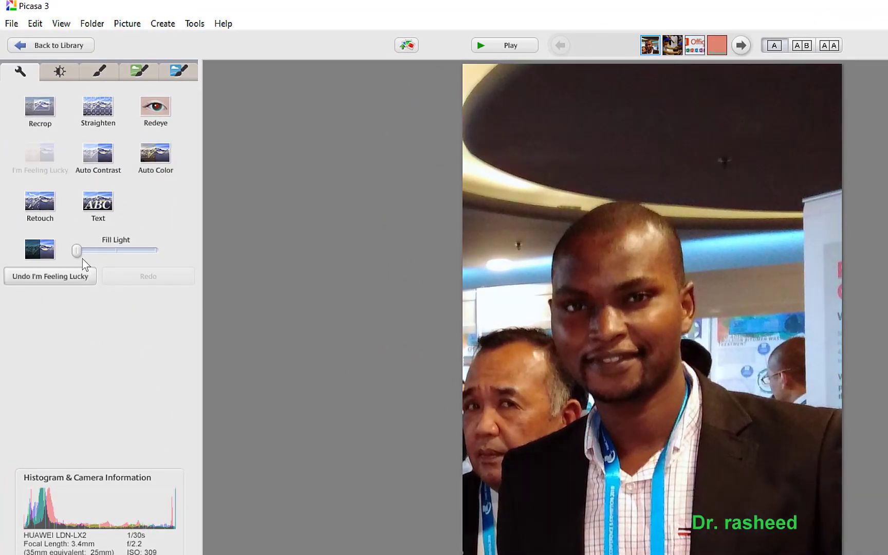
Brighten the photo by raising Fill Light to just under half and Highlights to about a quarter of their ranges
mouse_move(79, 249)
mouse_down()
mouse_move(125, 255)
mouse_move(83, 255)
mouse_up()
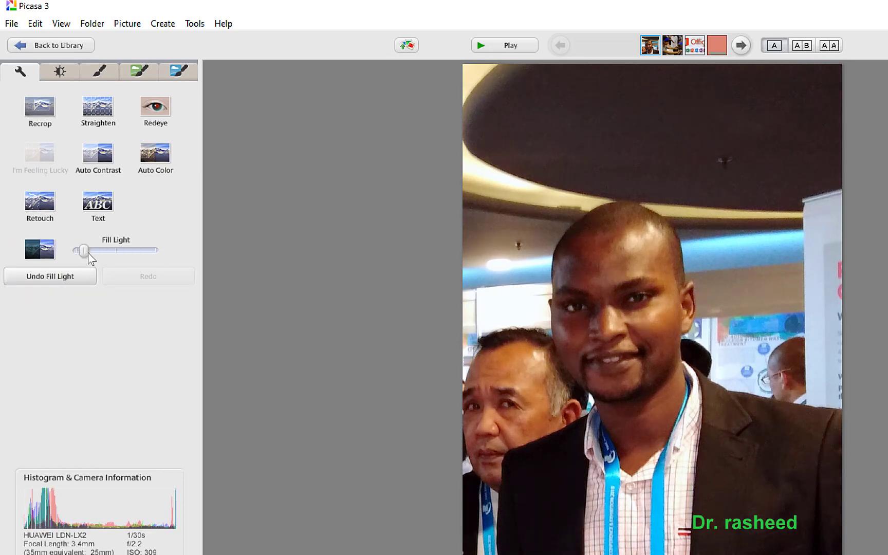
drag(83, 251, 111, 254)
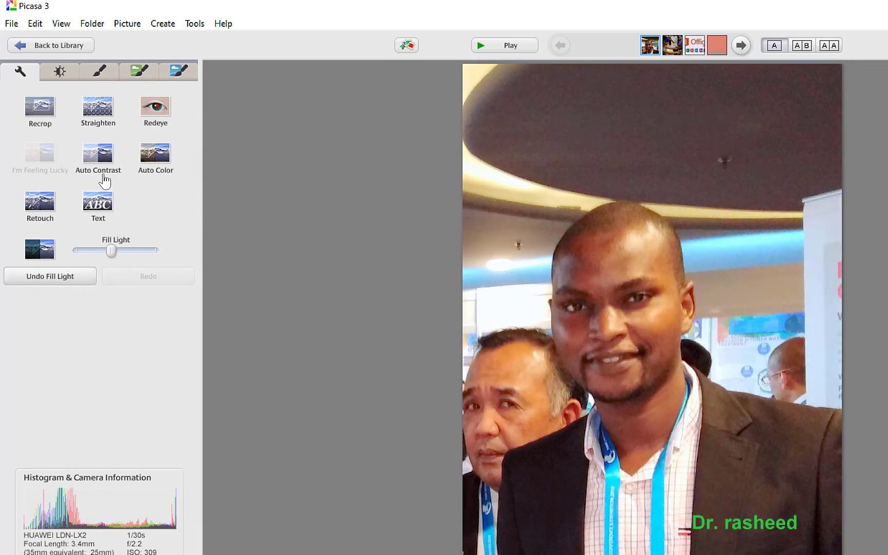
click(57, 76)
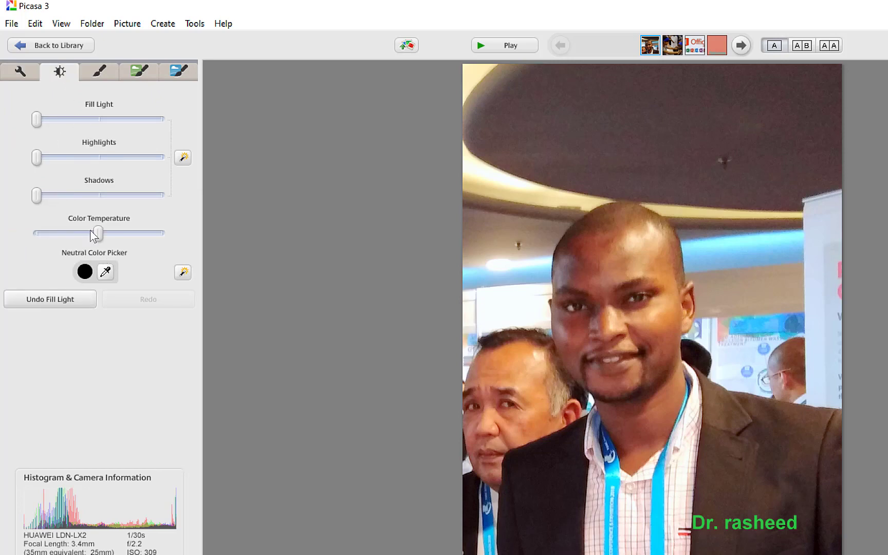
drag(70, 120, 39, 121)
drag(34, 160, 66, 176)
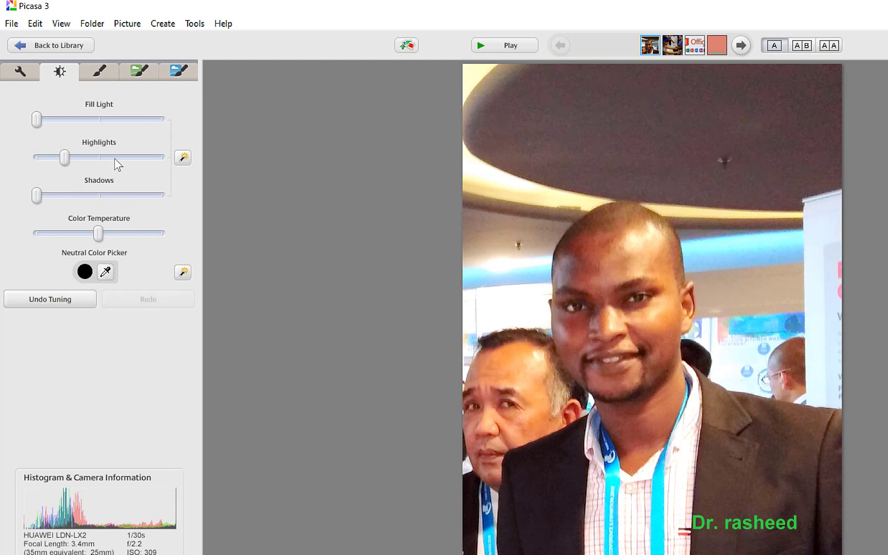
Convert the photo to black and white with the B&W effect
click(97, 81)
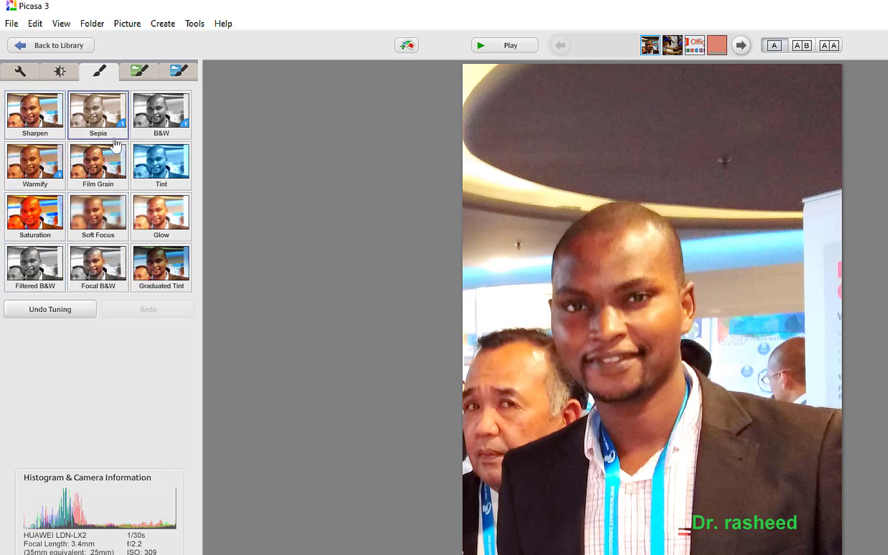
click(173, 105)
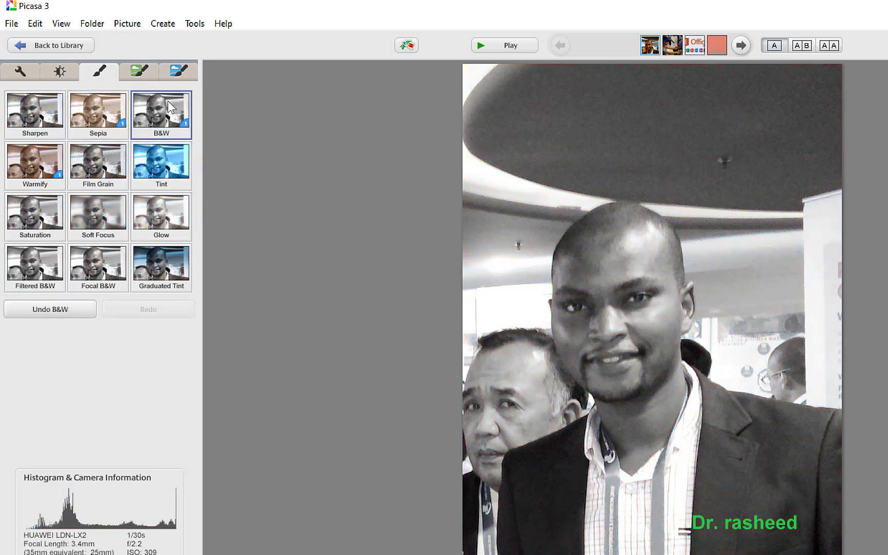
Try the Lomo-ish effect on the black-and-white photo and discard the changes
click(139, 71)
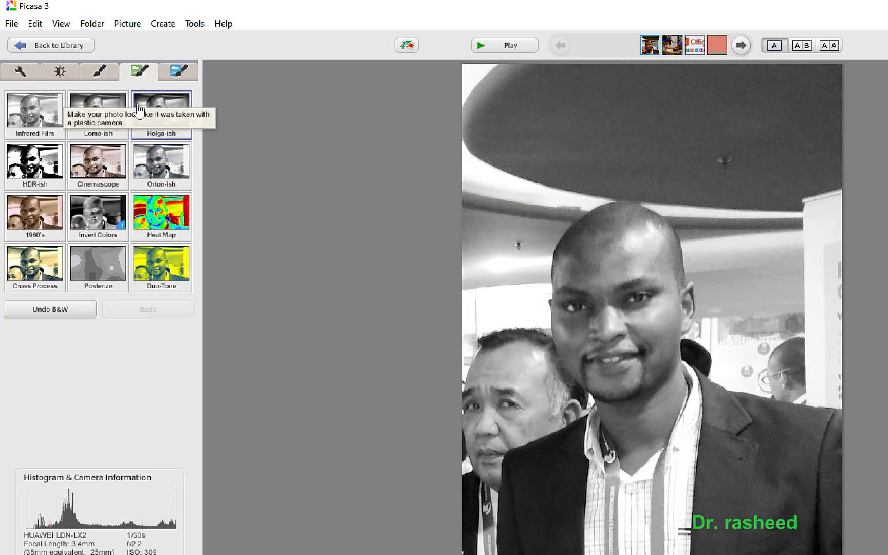
click(92, 109)
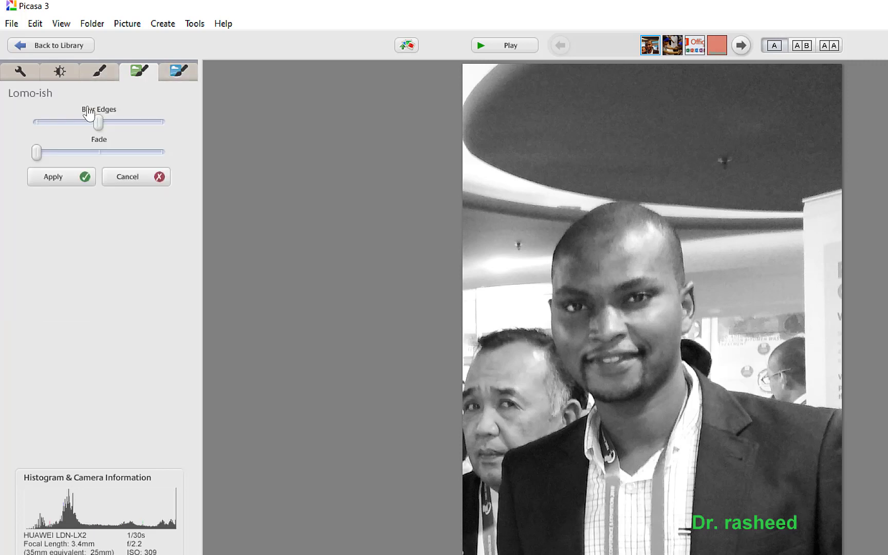
click(182, 71)
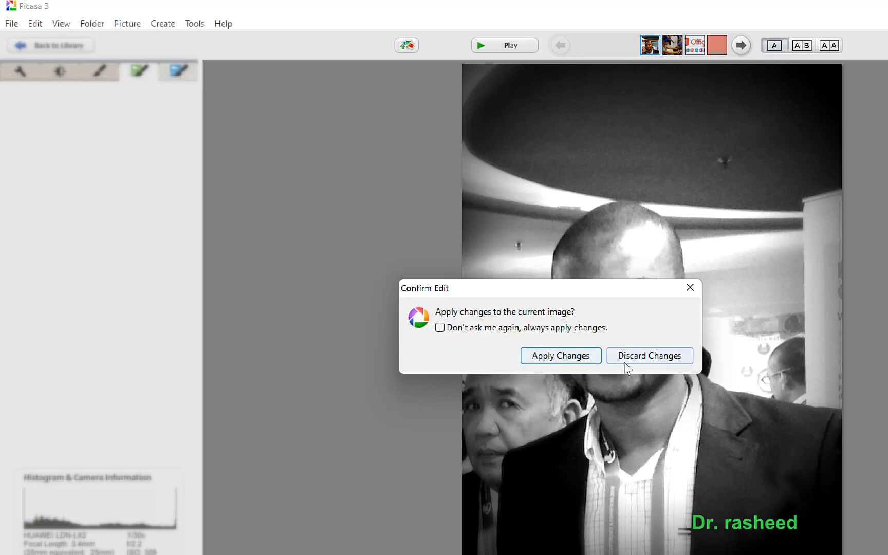
click(645, 357)
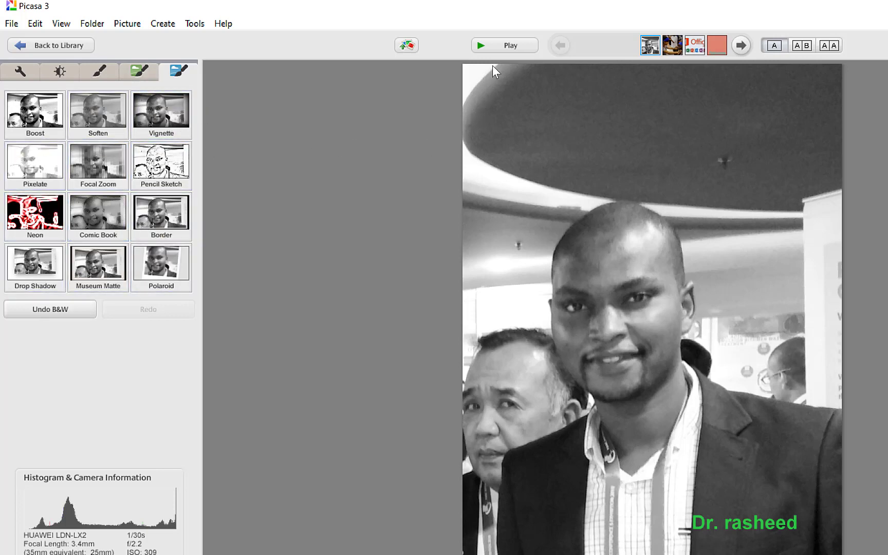
click(32, 68)
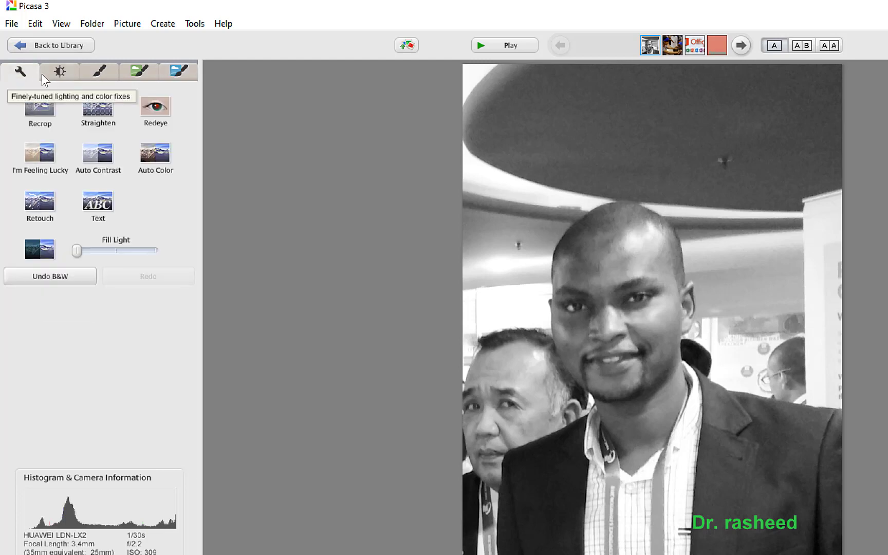
click(59, 72)
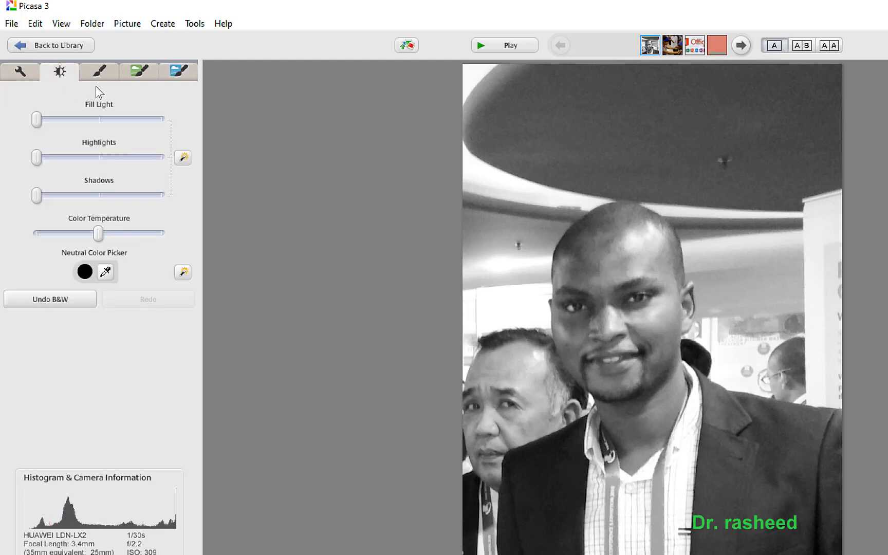
click(99, 71)
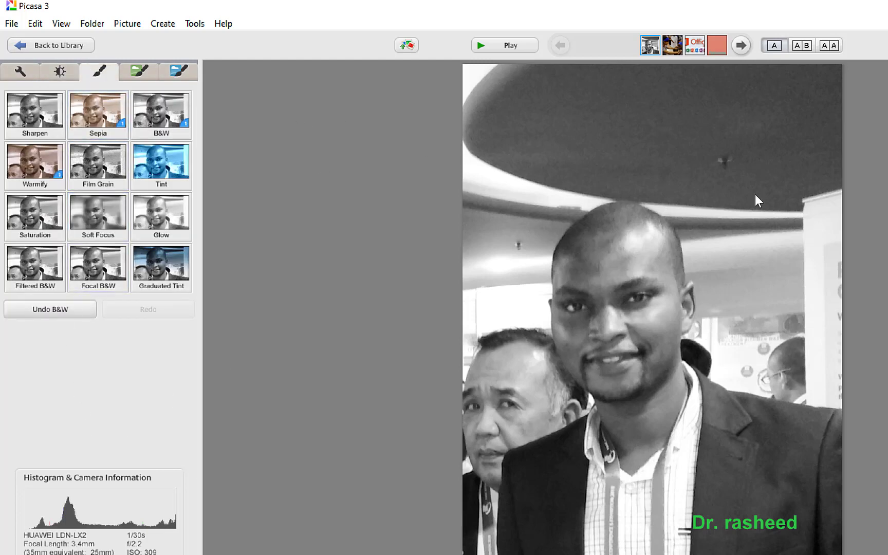
Preview the edited photo as a full-screen slideshow, bring up the playback controls, and return to editing
click(501, 51)
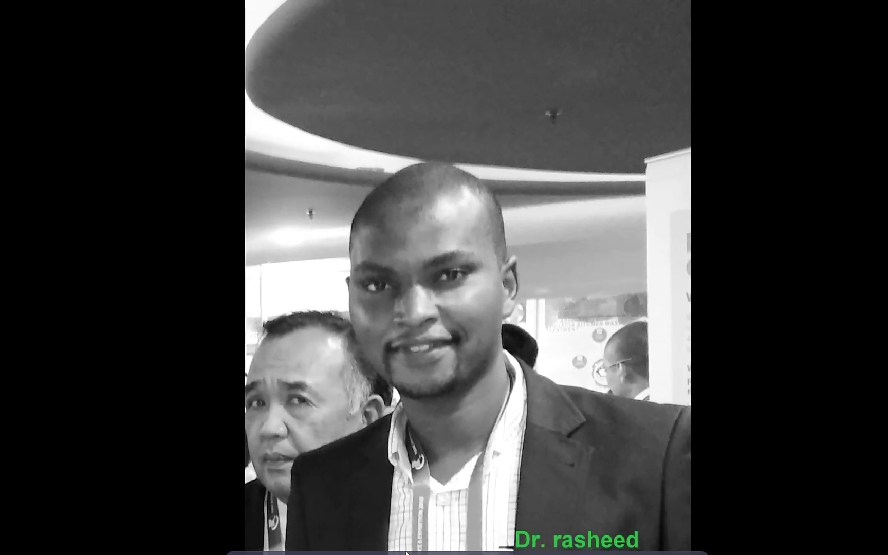
mouse_move(445, 552)
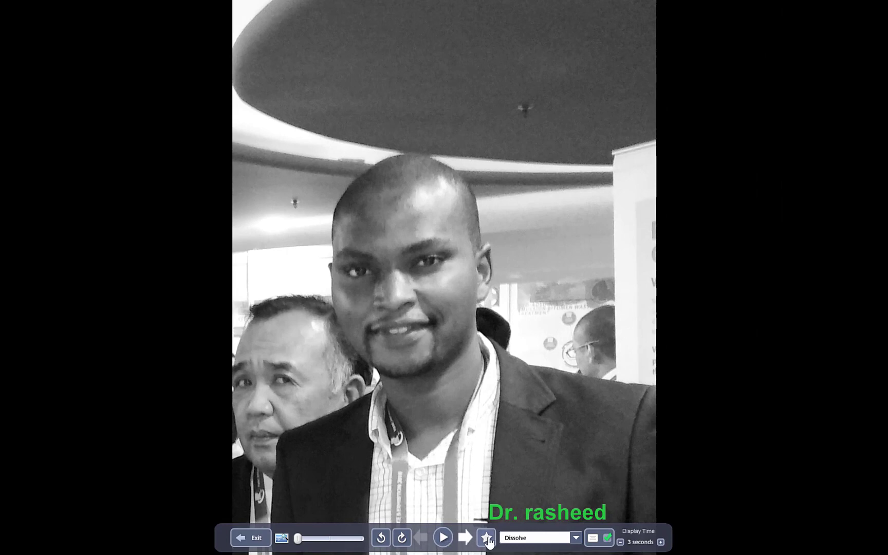
key(Escape)
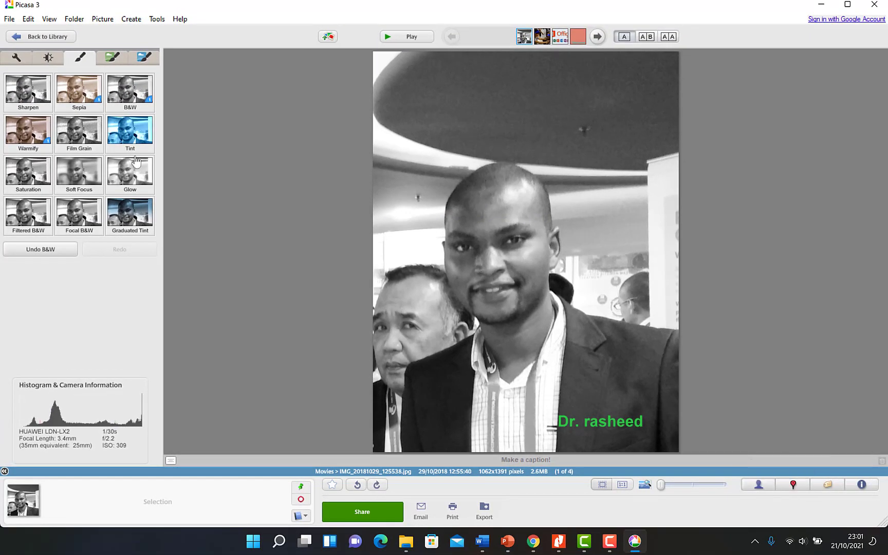
click(11, 19)
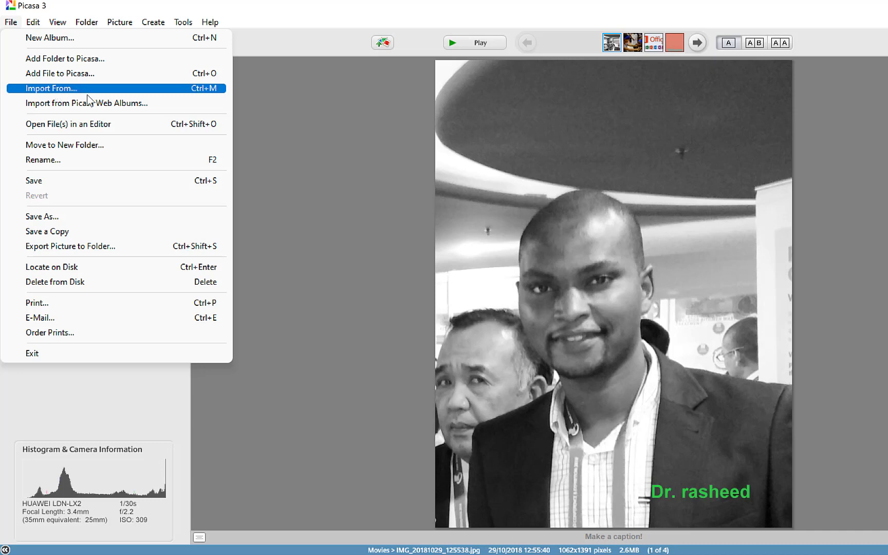
mouse_move(29, 24)
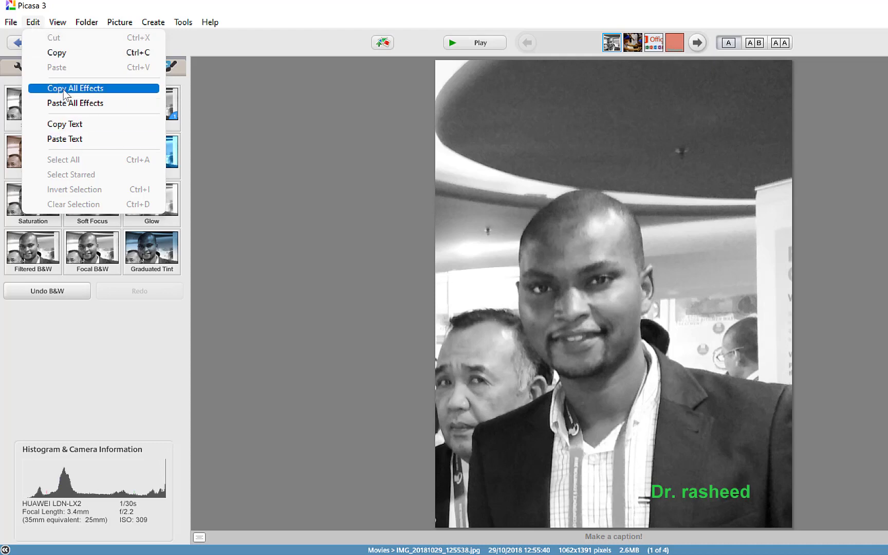
mouse_move(58, 25)
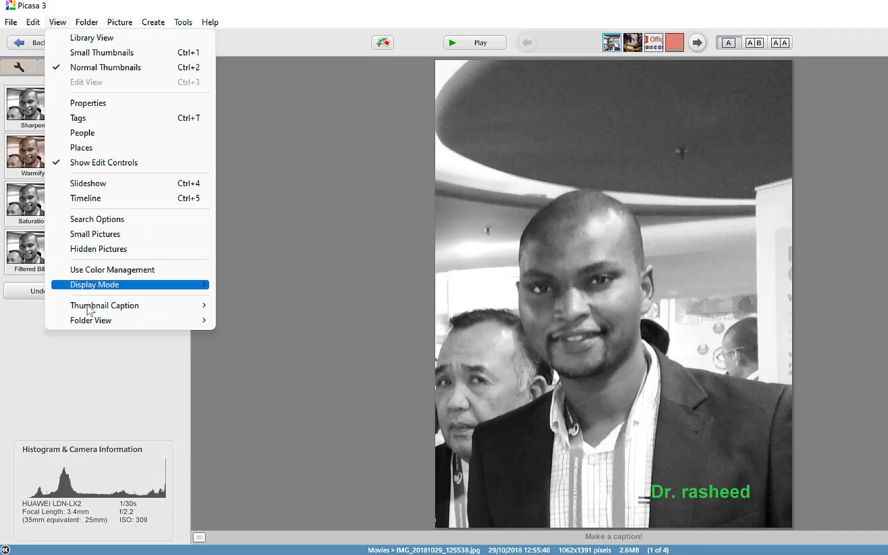
mouse_move(90, 24)
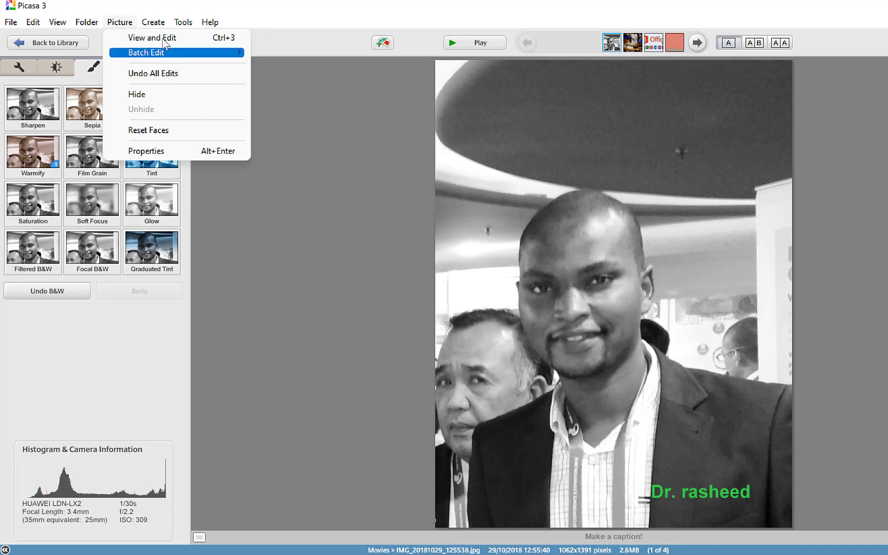
mouse_move(157, 28)
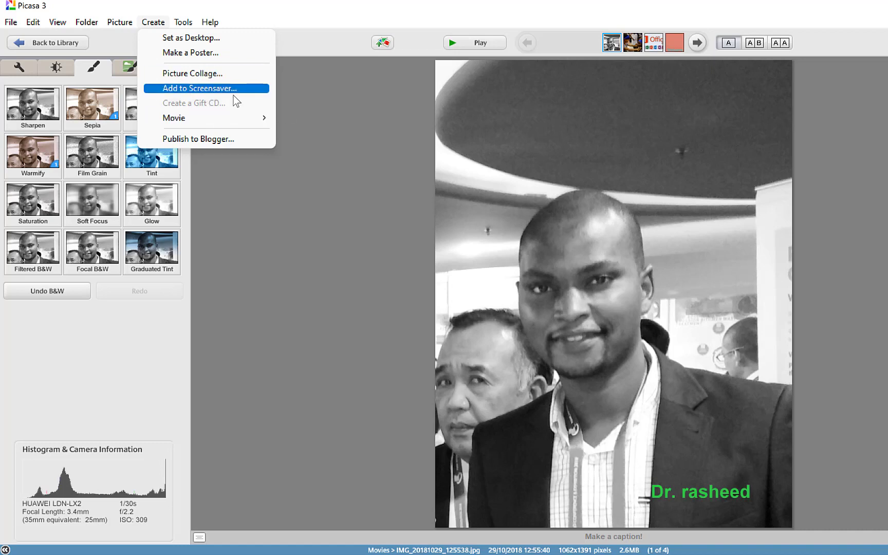
mouse_move(185, 23)
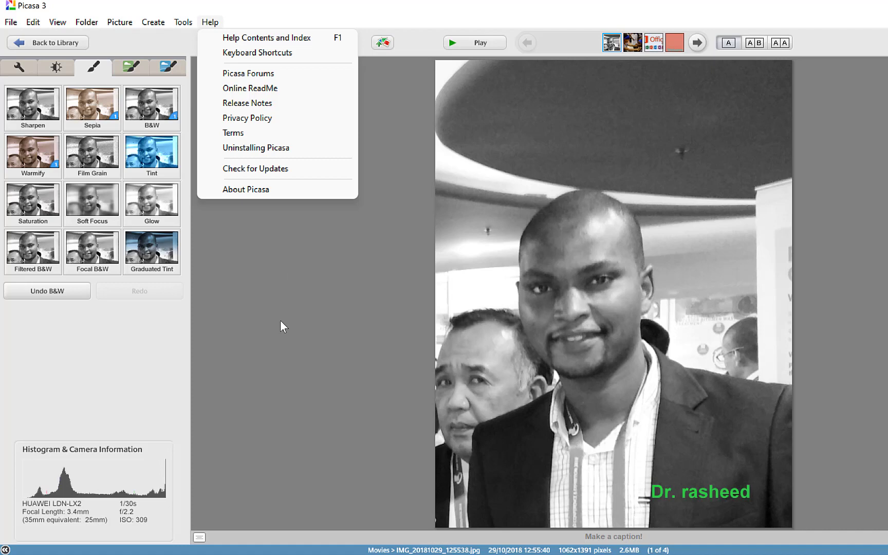
click(263, 298)
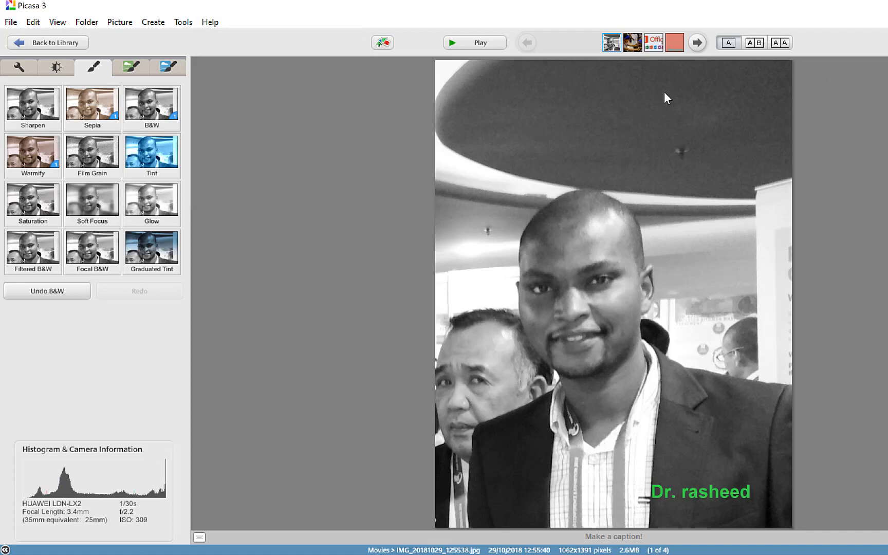